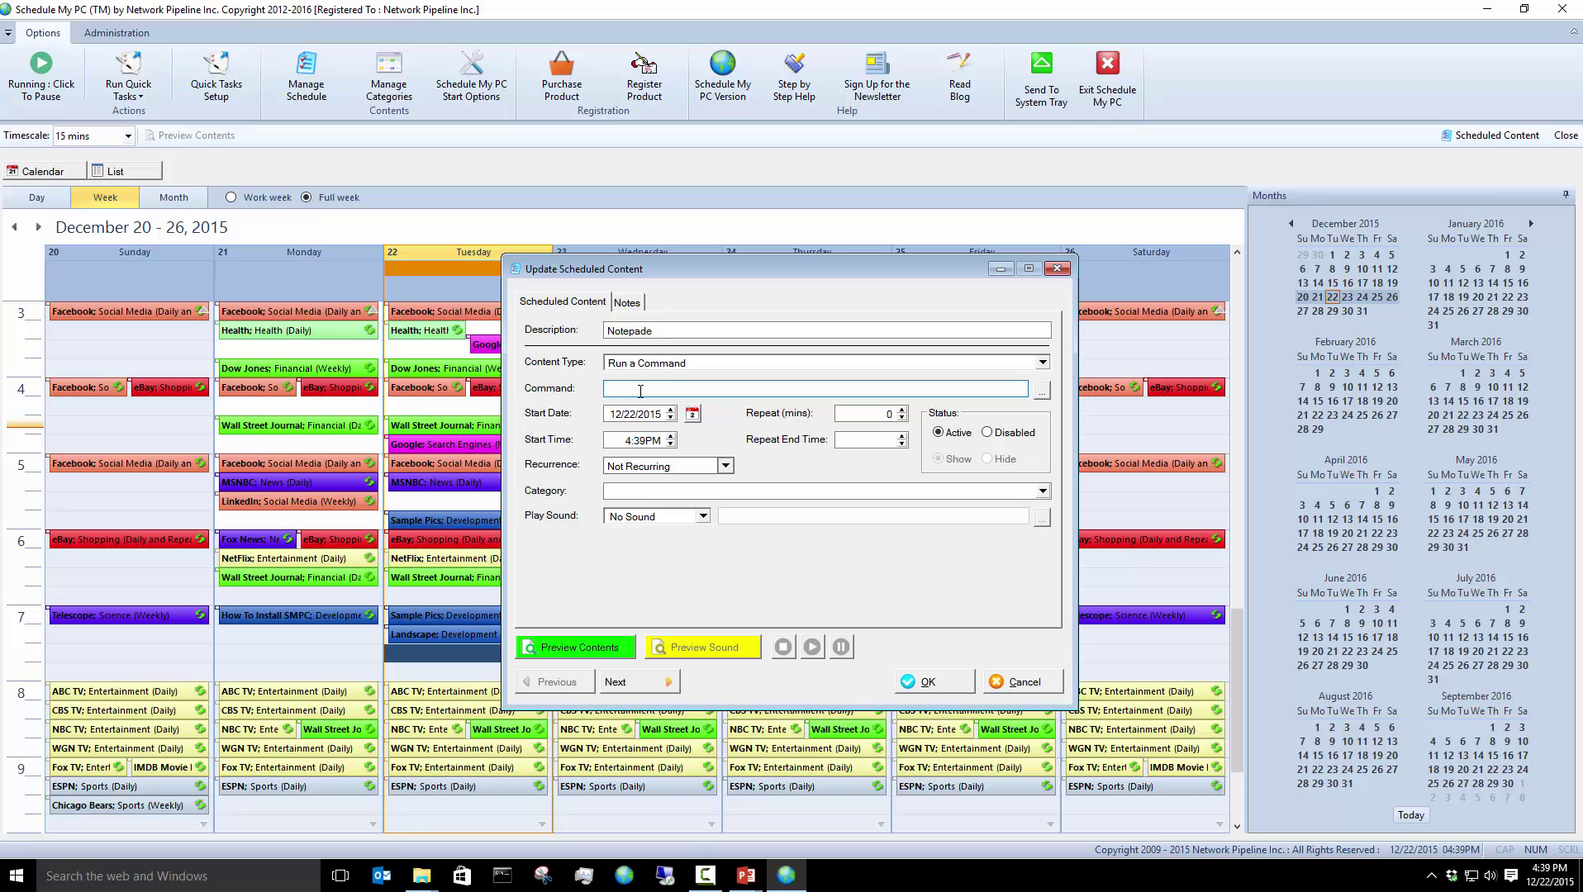
Step: Set the scheduled item's command to notepad.exe and its start time to 7:30 PM
text(notepad.exe)
click(621, 439)
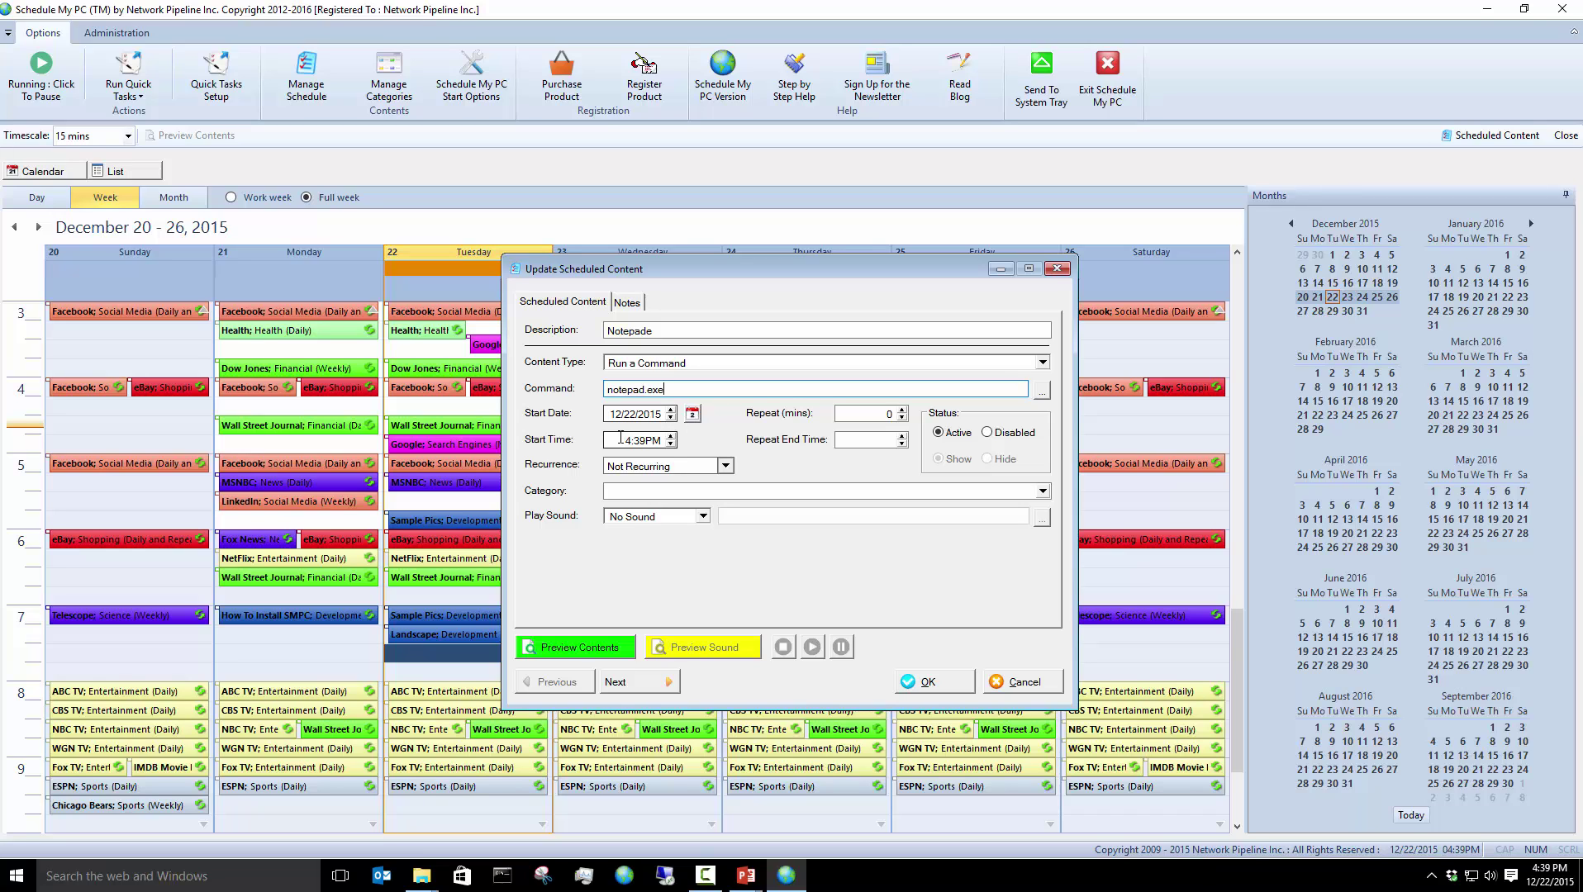
drag(621, 439, 706, 436)
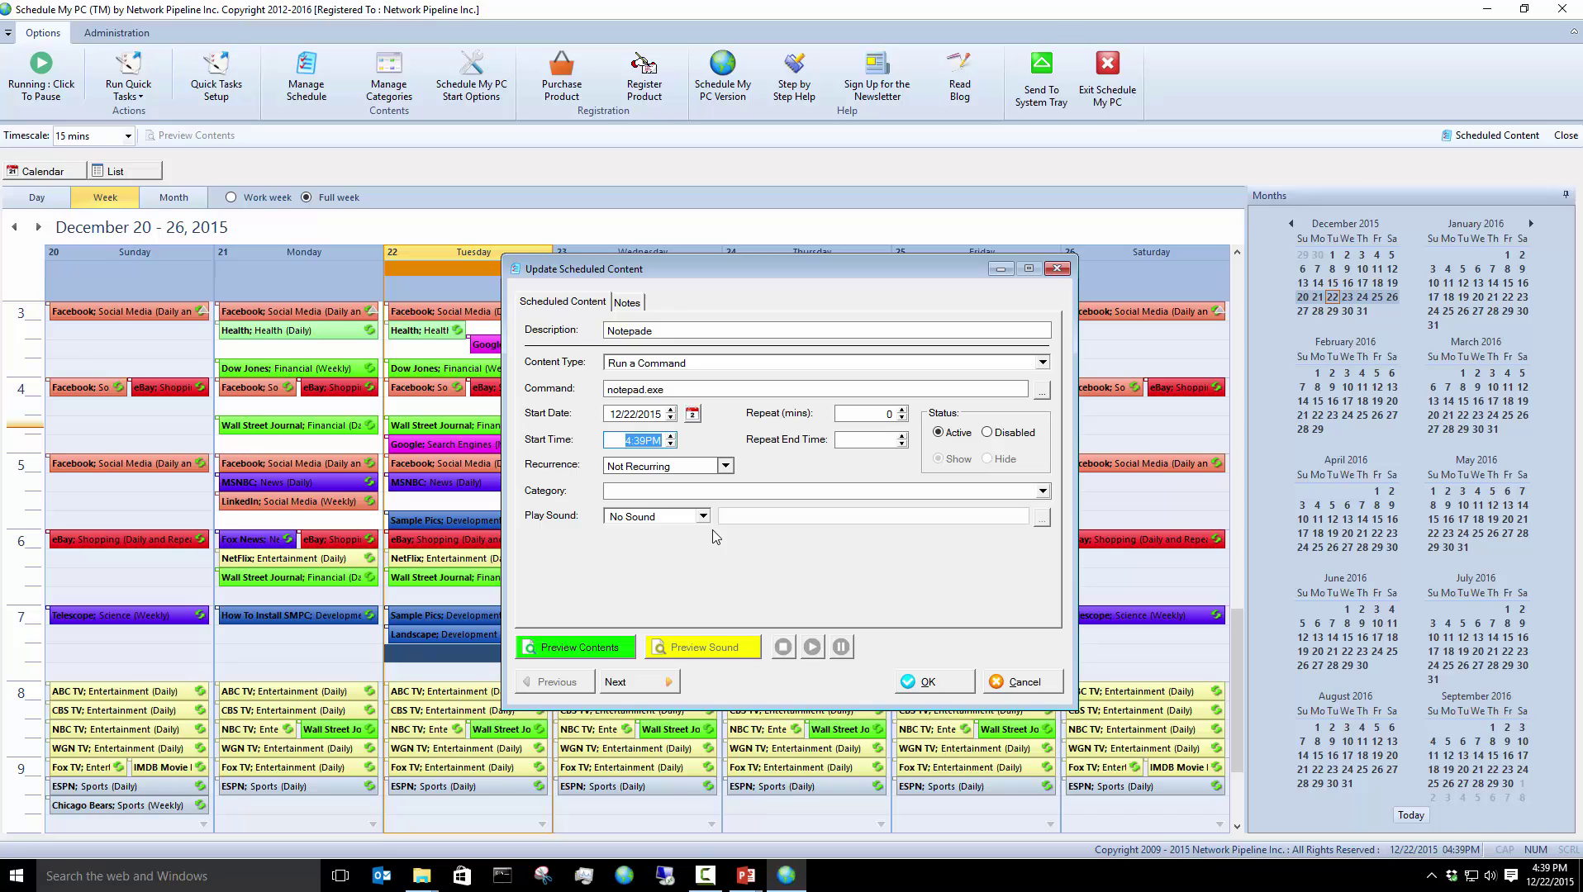
text(7:30pm)
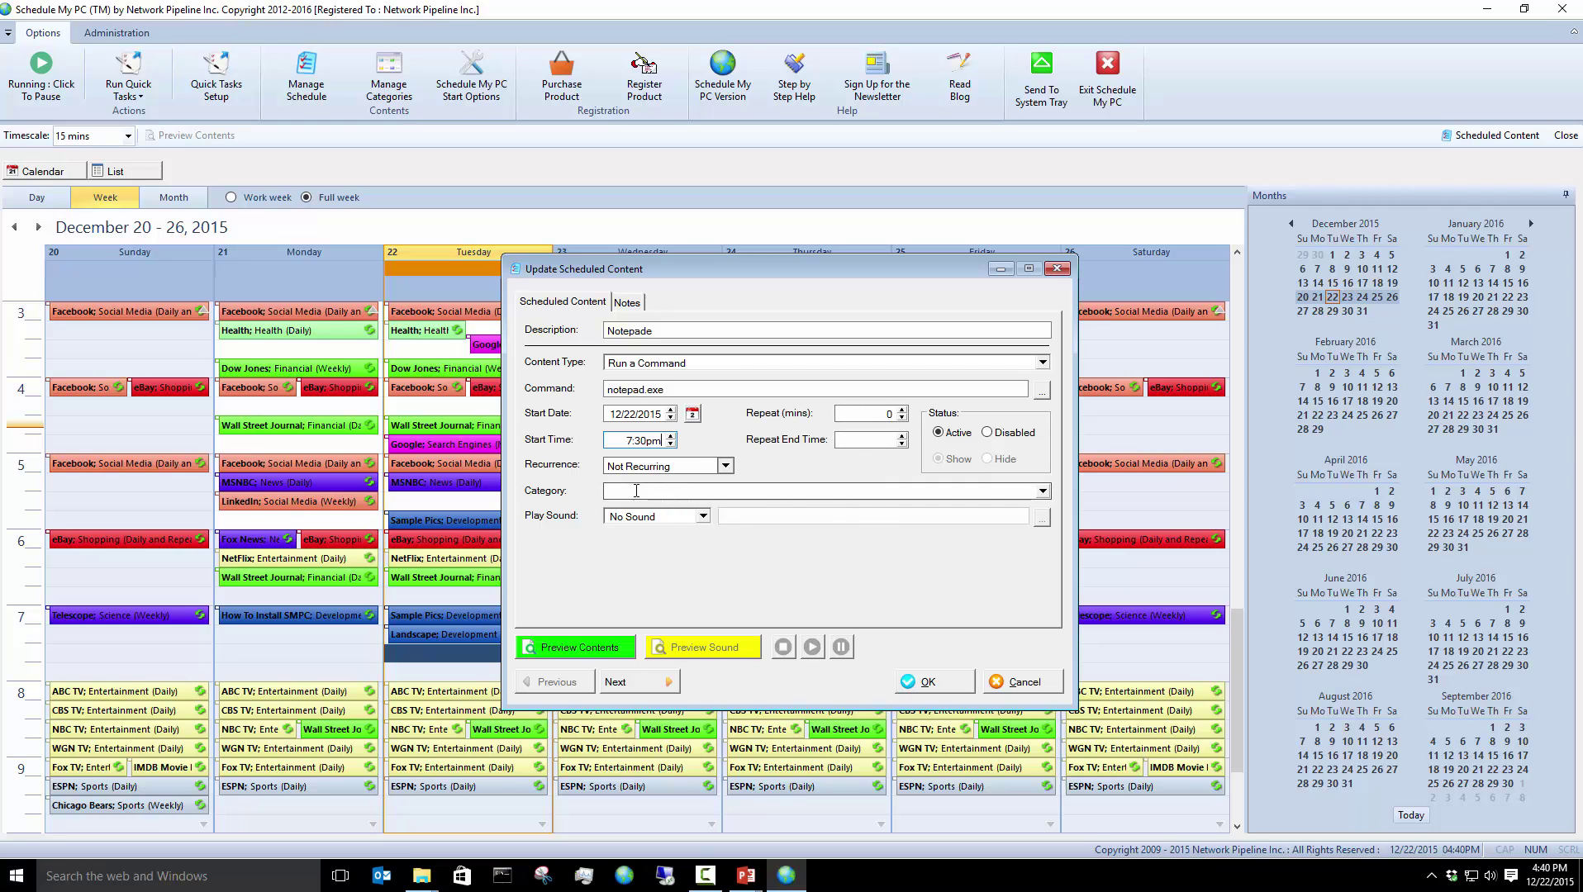
Step: Assign the Development category to the scheduled item and correct its description to Notepad
click(1043, 491)
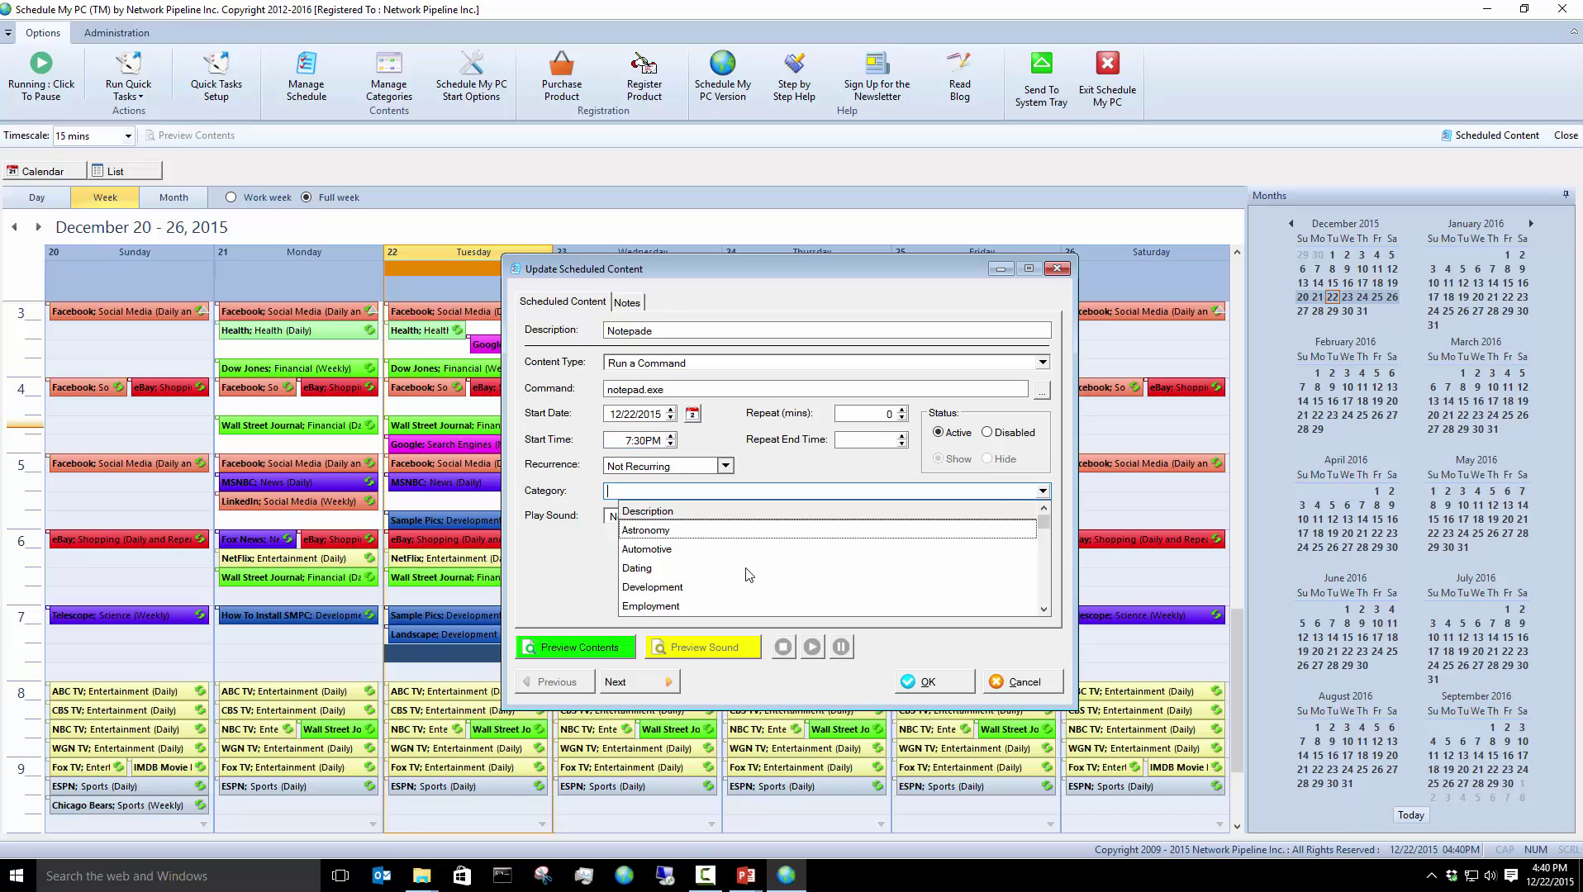
click(637, 588)
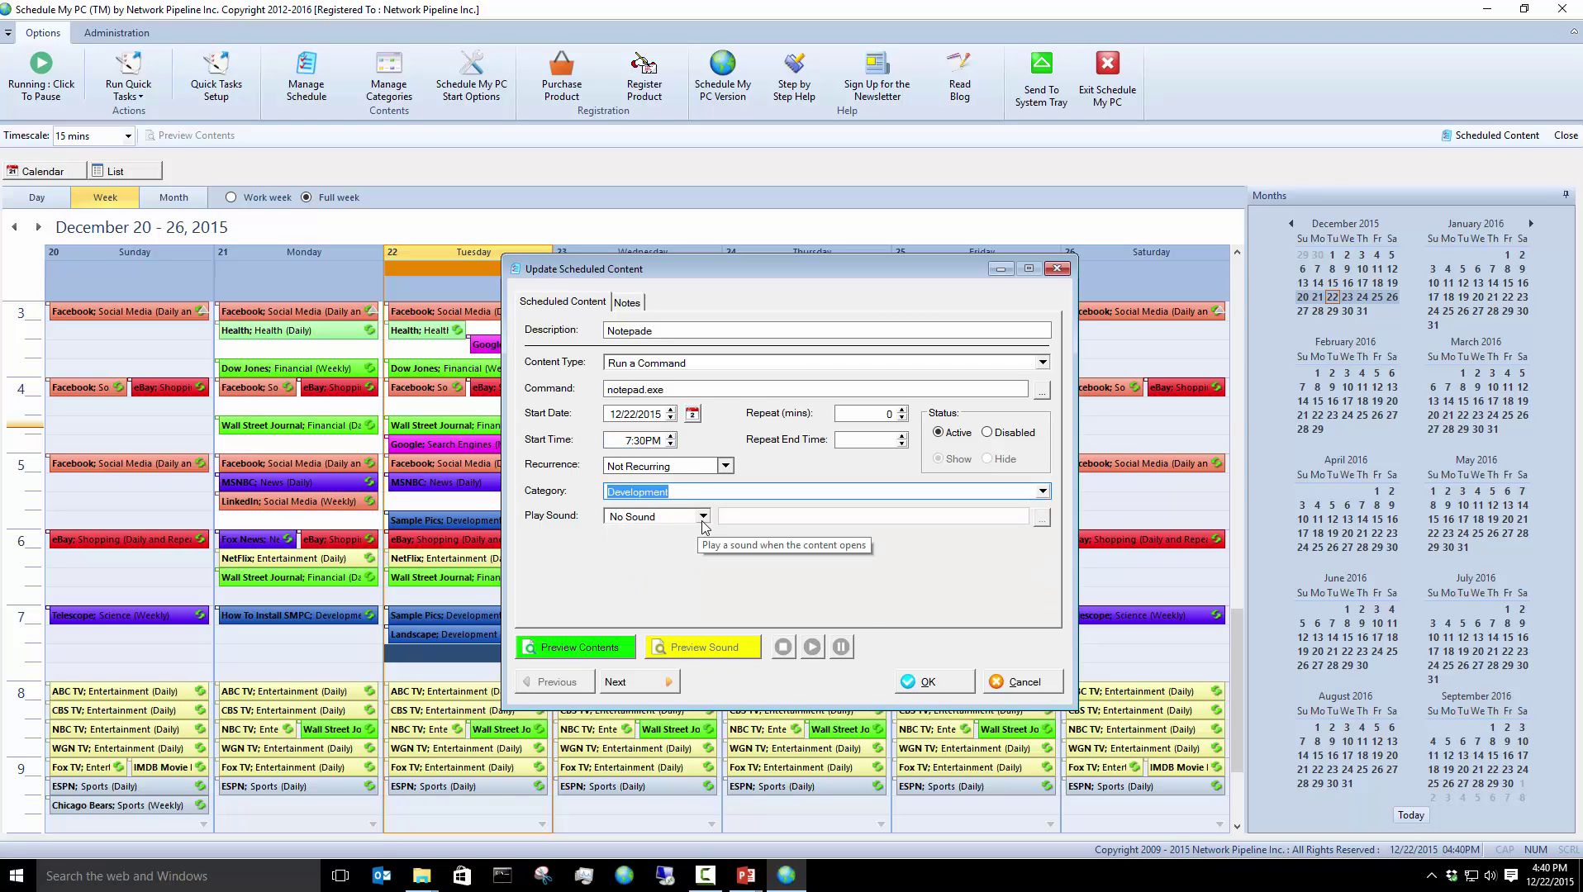
click(657, 330)
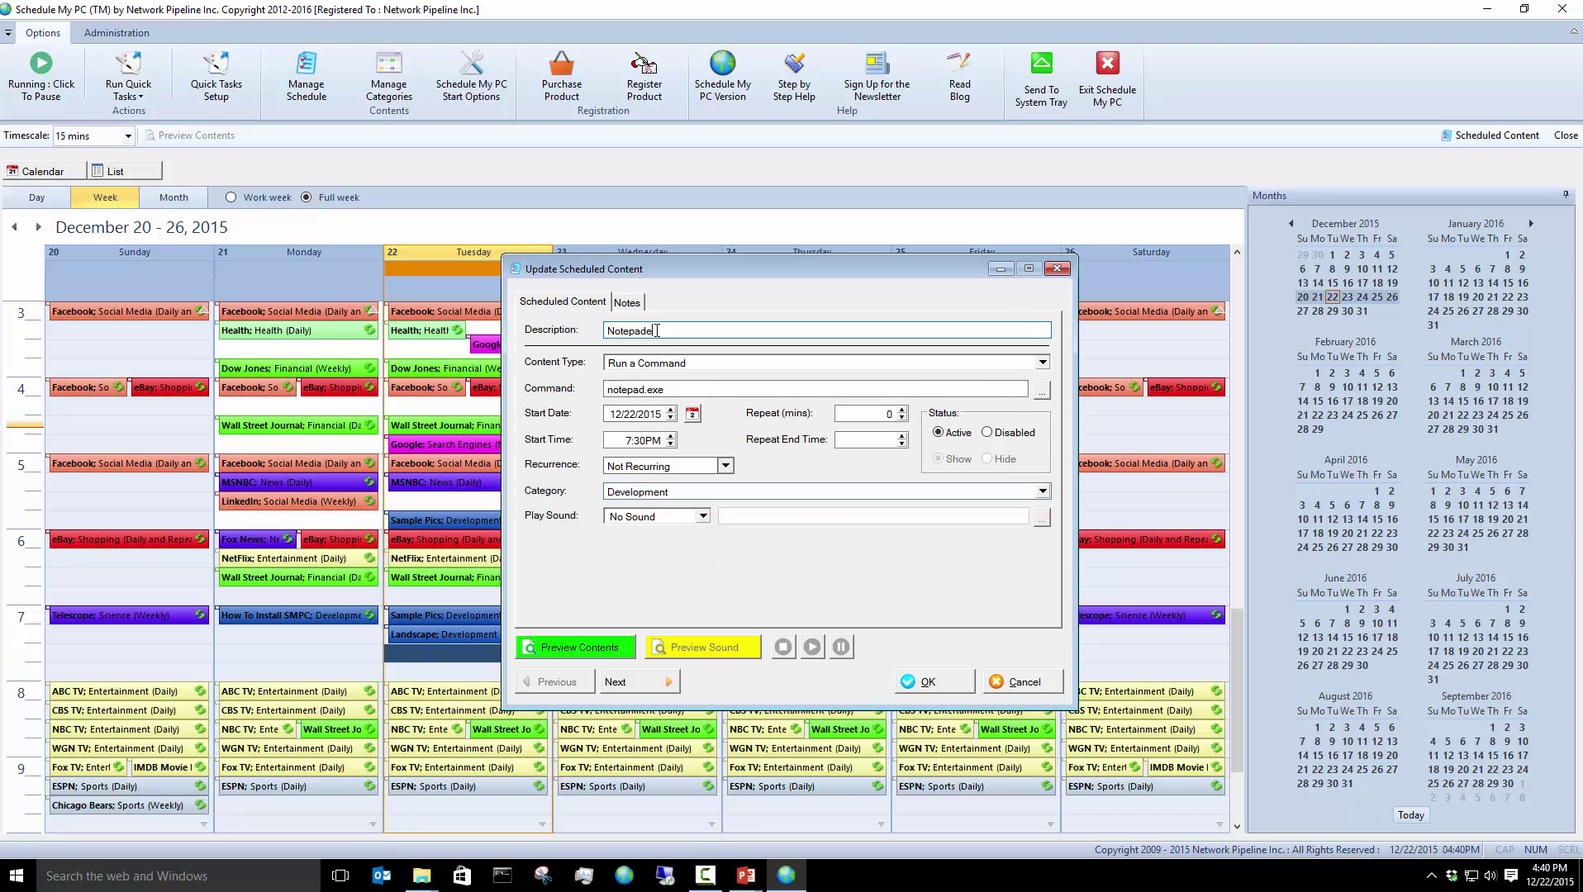
key(BackSpace)
Step: Check the item's notes page, then preview the scheduled command and close the Notepad window it opens
click(616, 683)
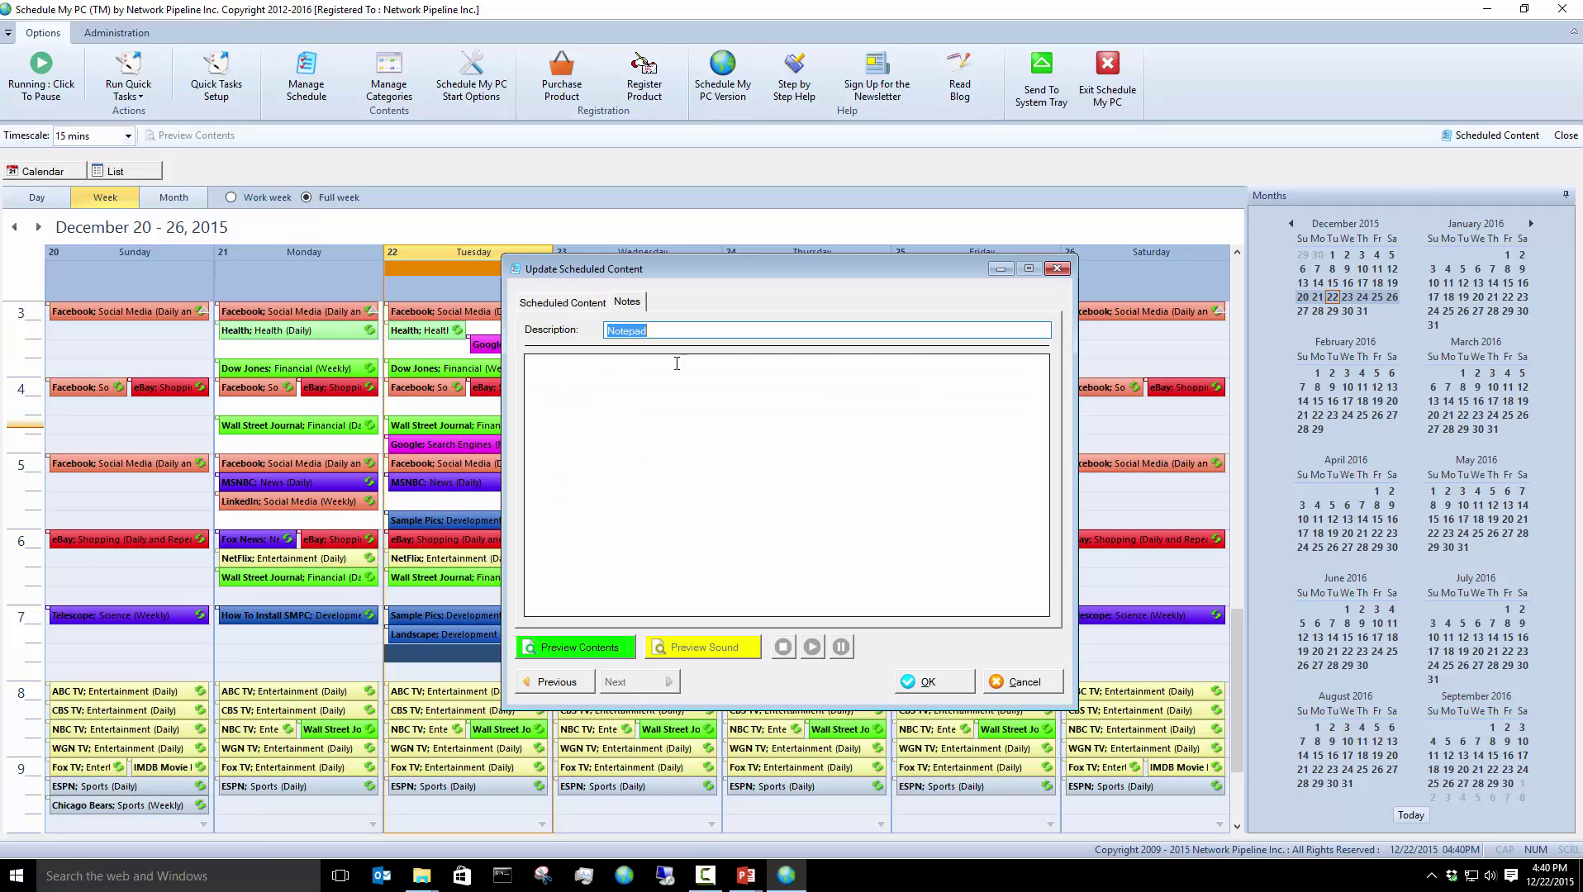
click(569, 682)
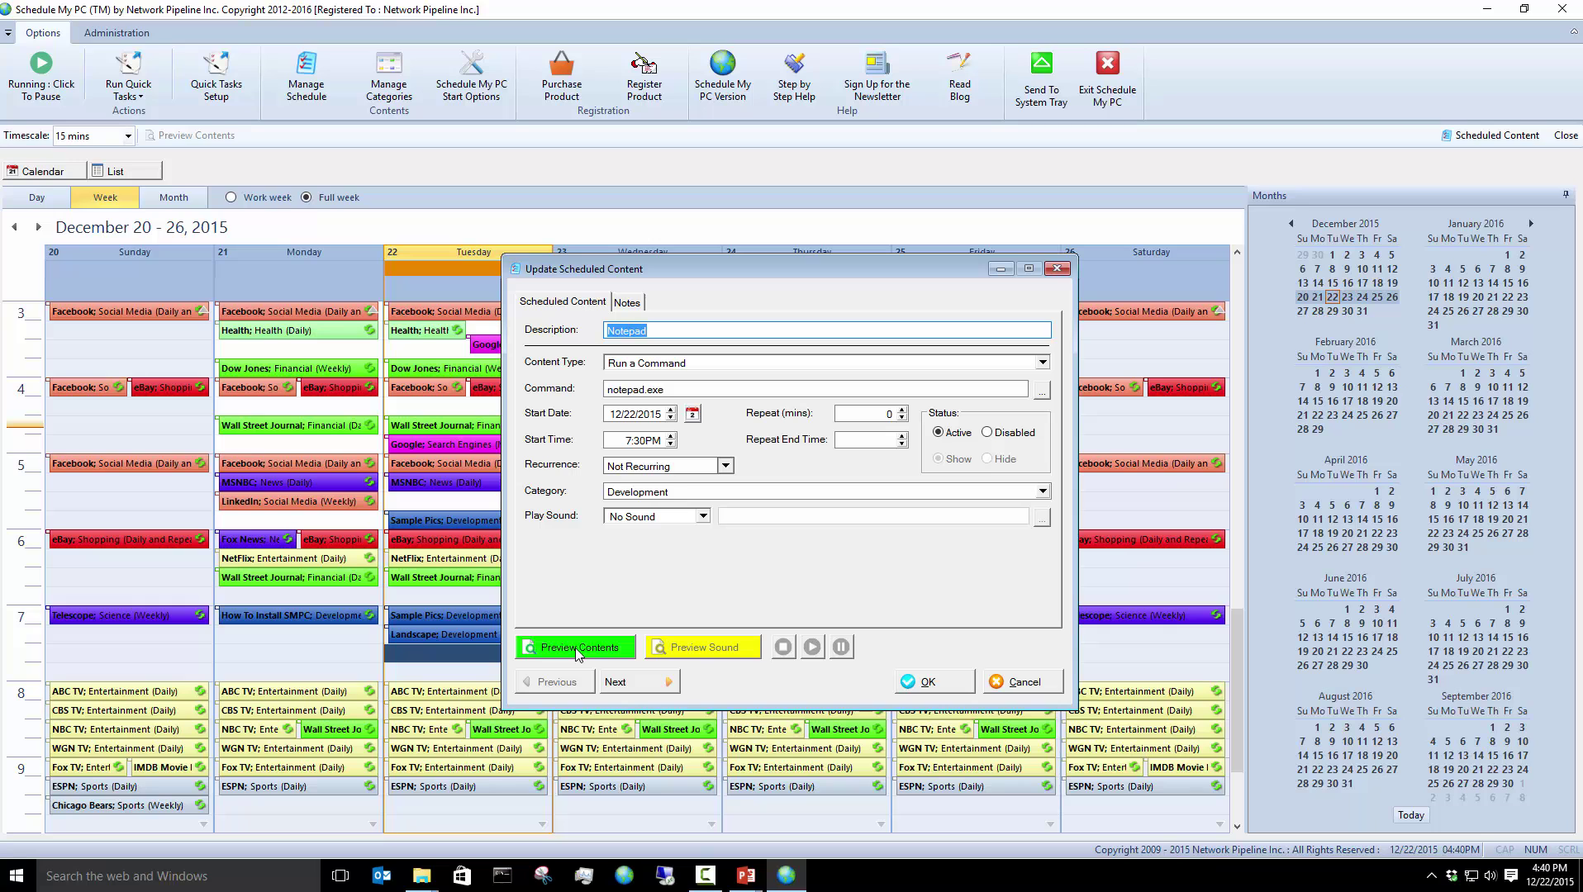
click(575, 648)
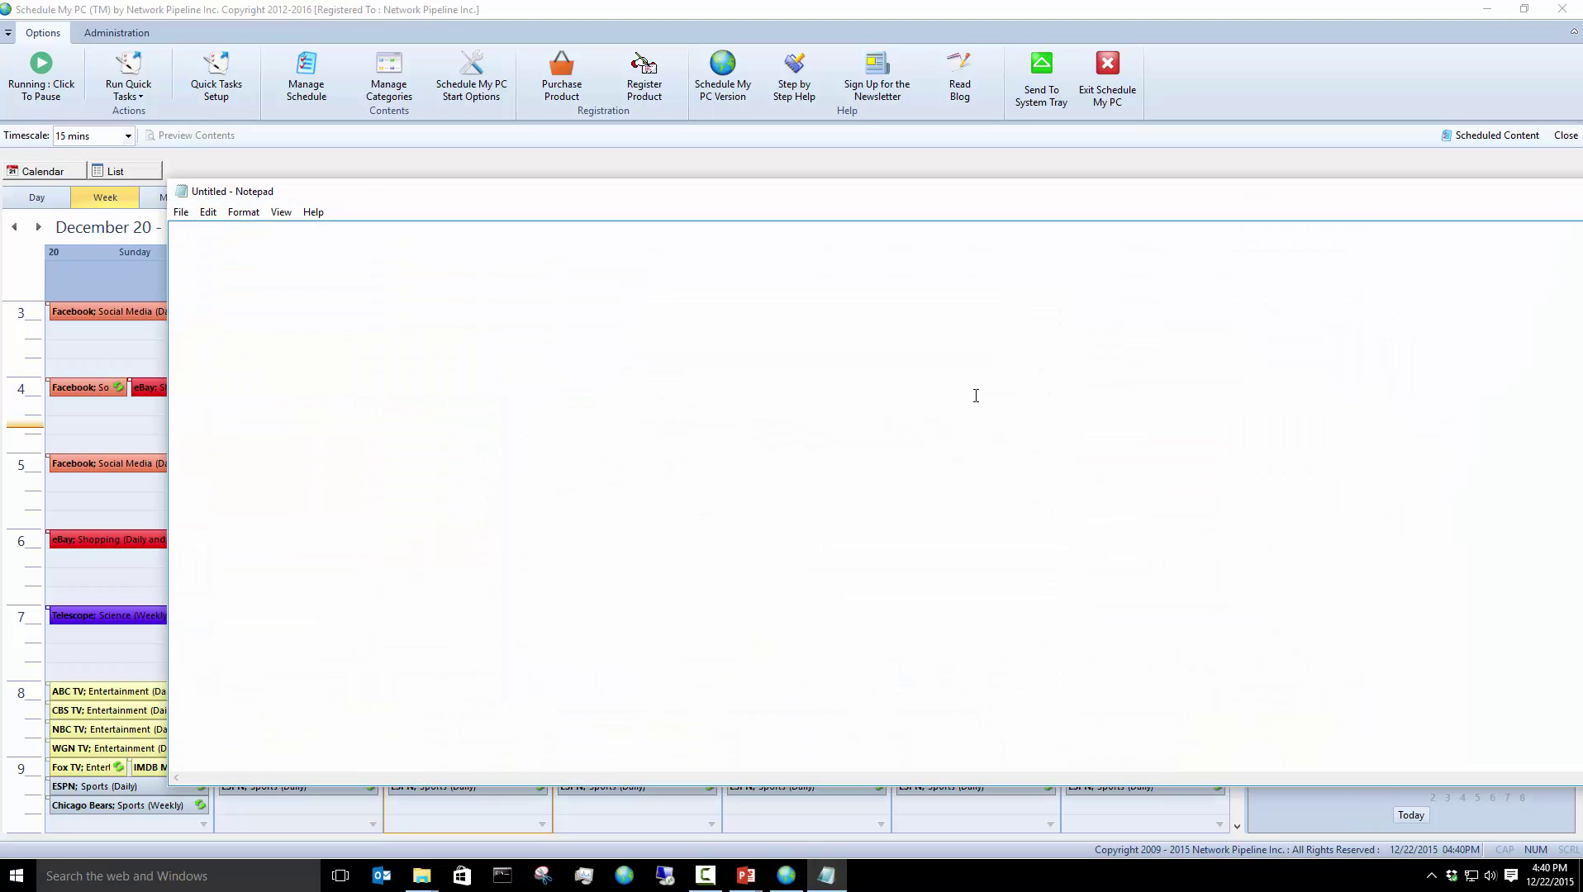
drag(1016, 197, 881, 92)
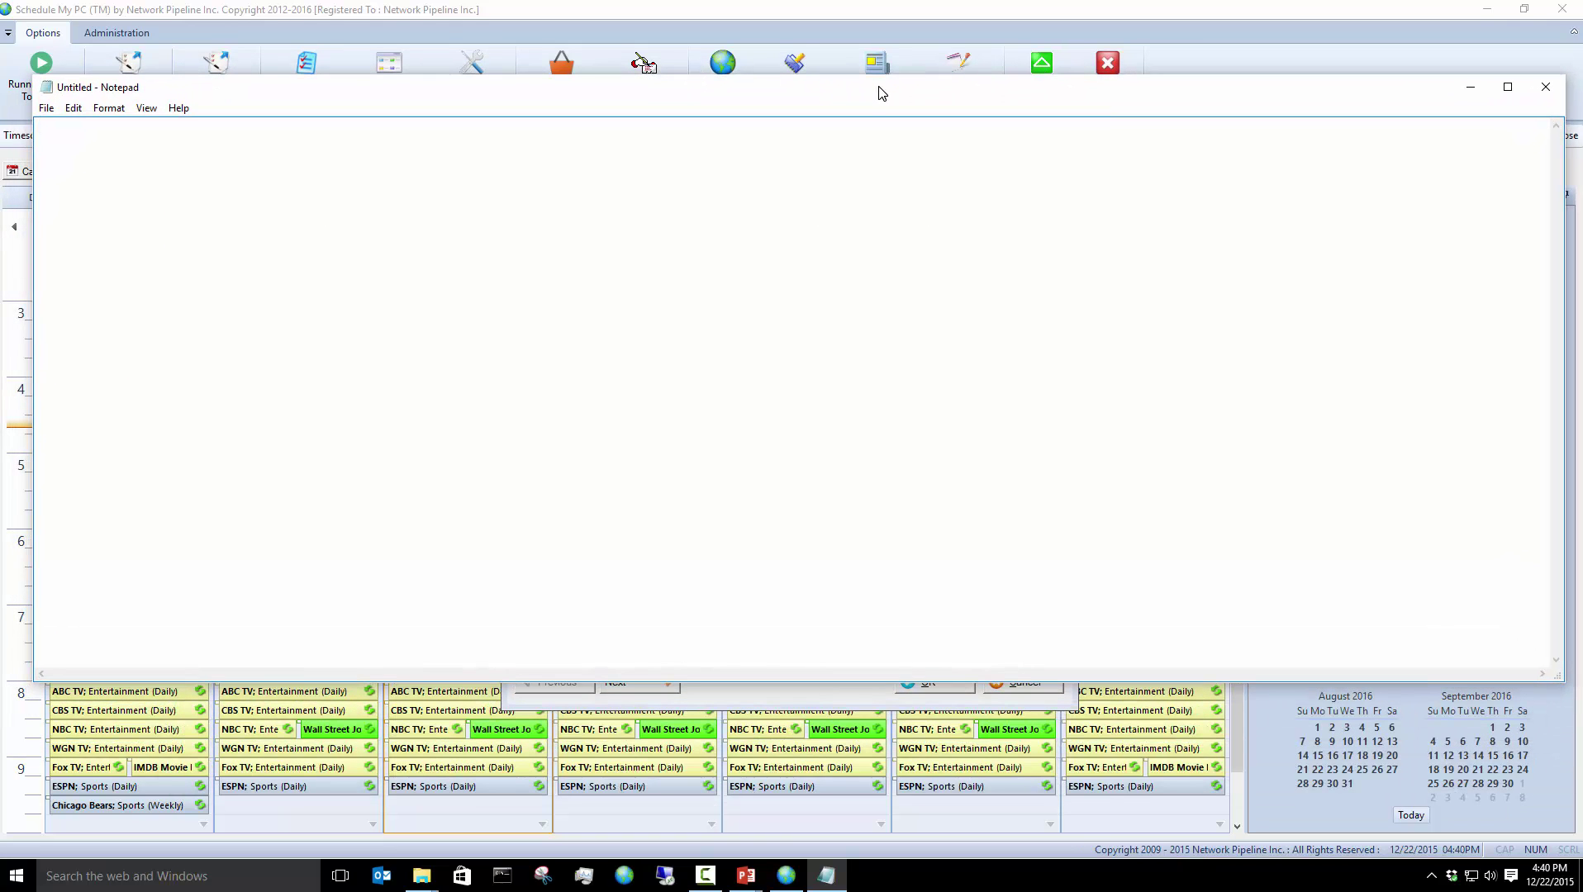
click(1544, 87)
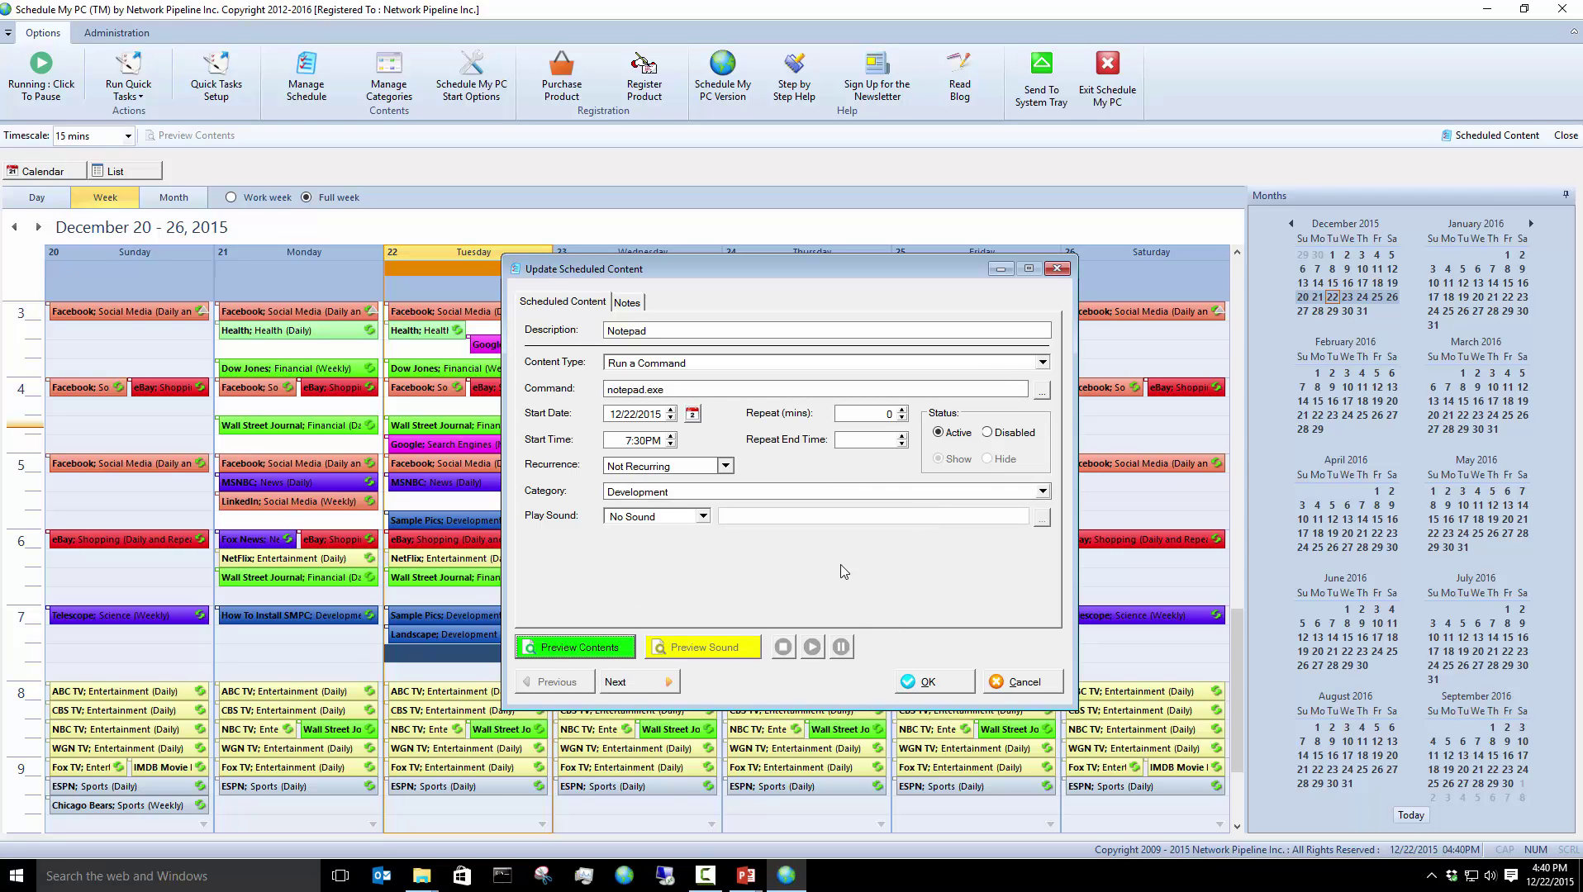
Step: Save the Notepad item and select it in Tuesday's 7:30 PM slot on the calendar
click(928, 685)
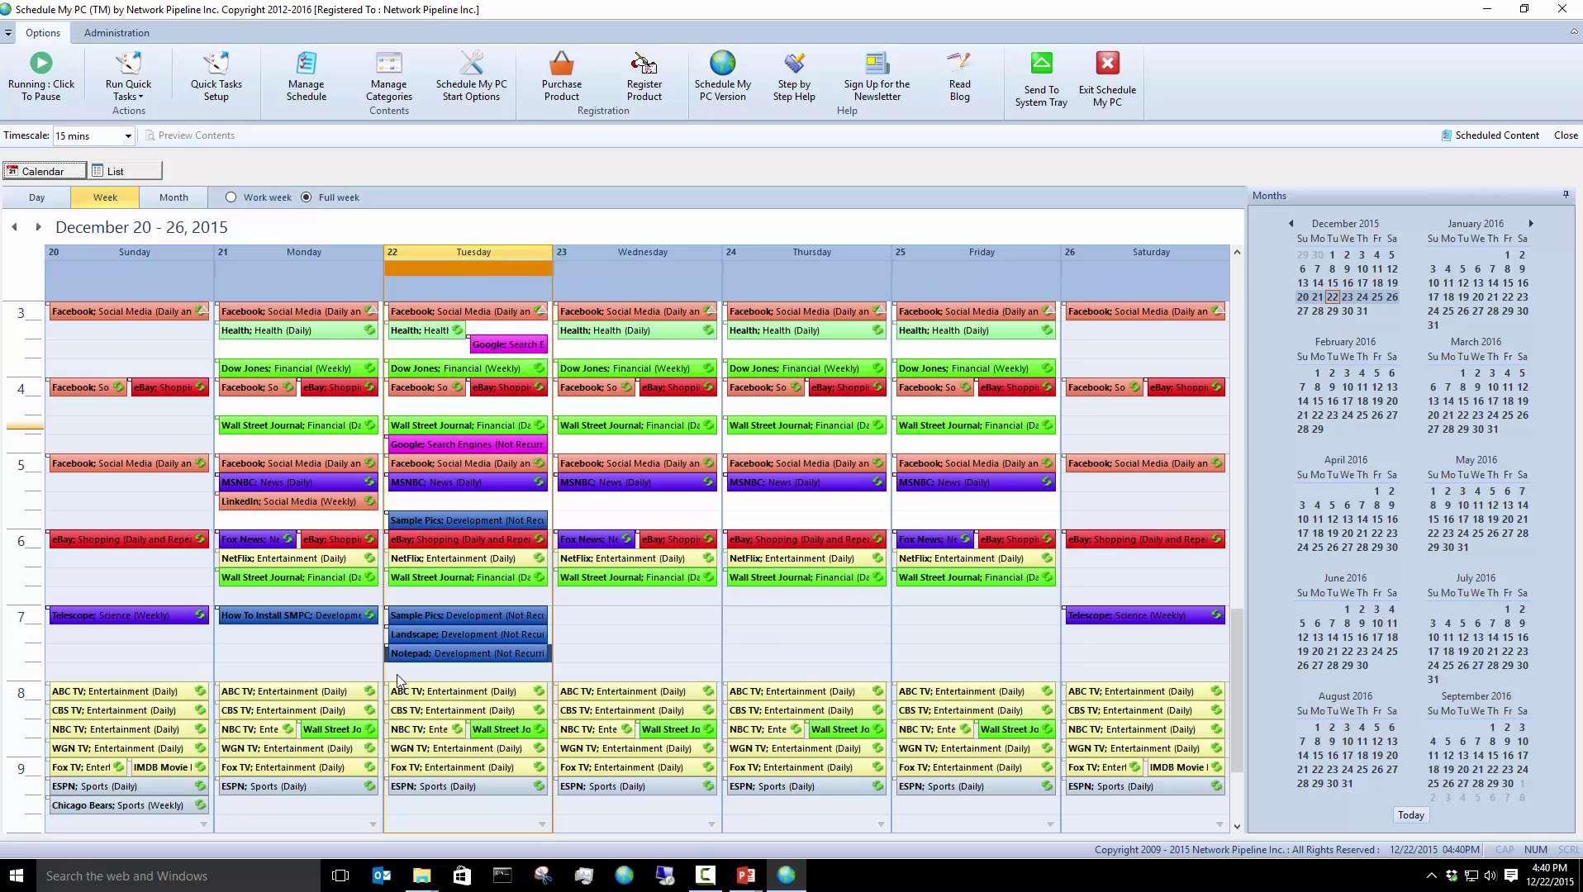
click(419, 658)
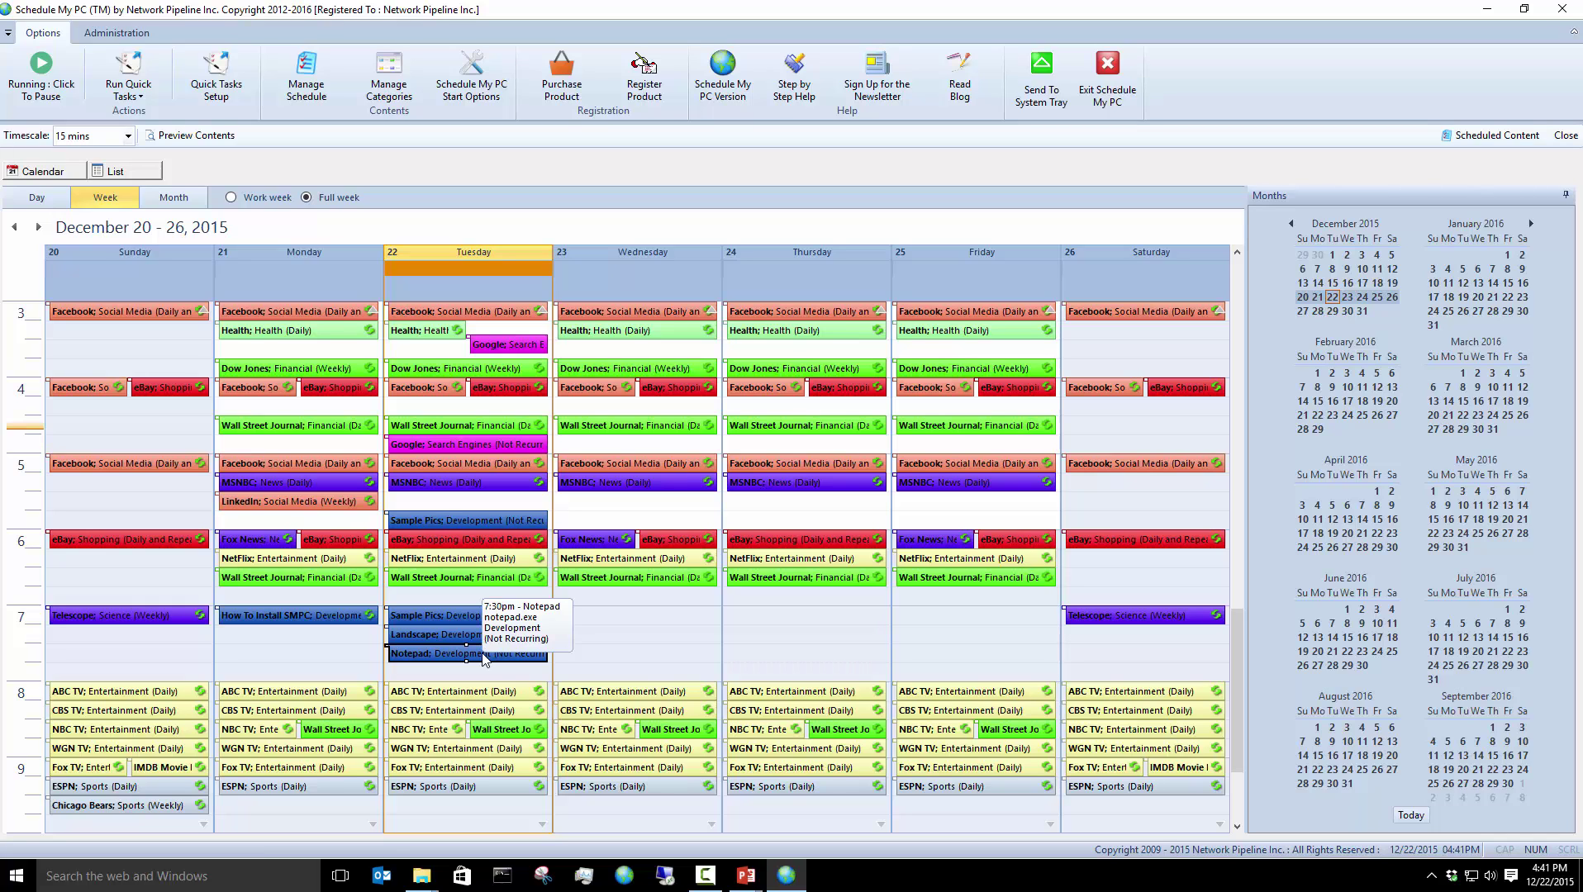
Step: Copy the command text from the Log Off This PC quick task without editing the task, and return to the schedule calendar
click(218, 86)
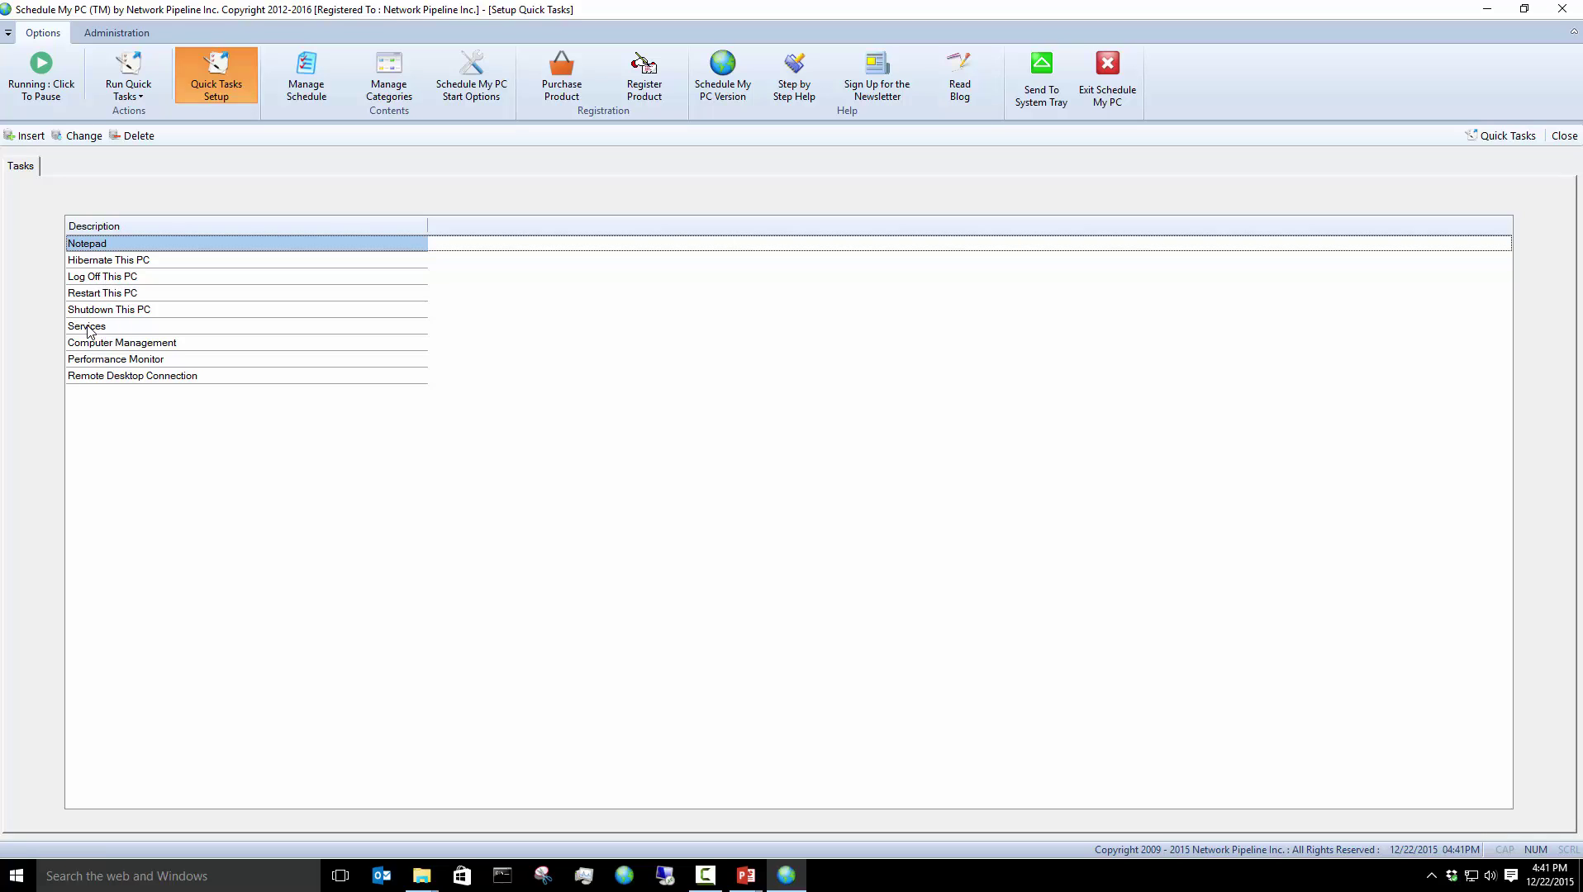
double_click(103, 281)
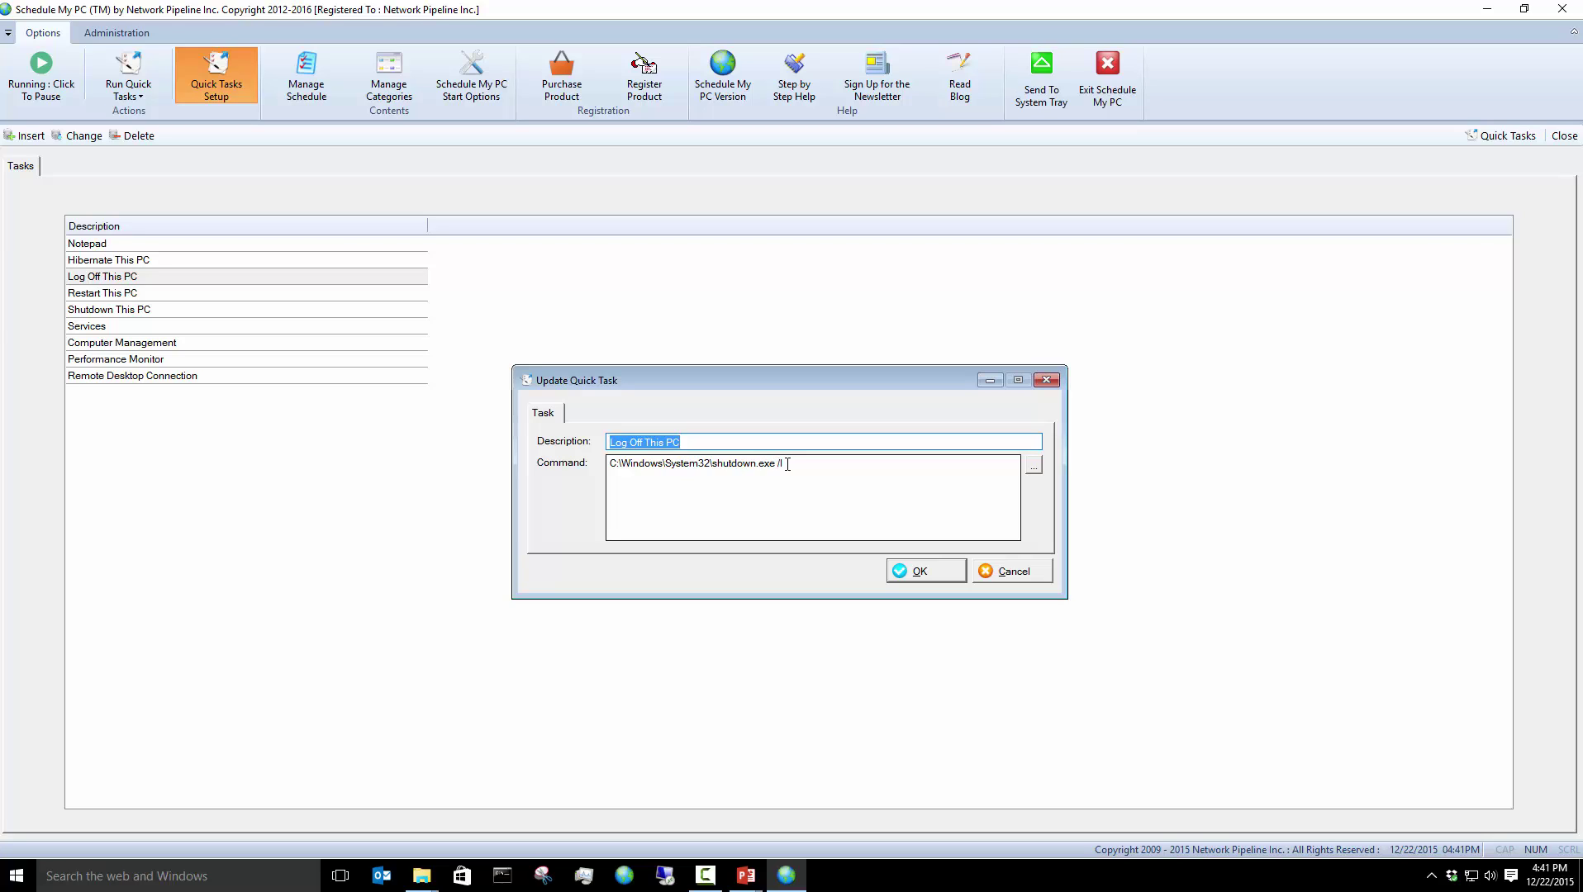
drag(788, 464, 564, 472)
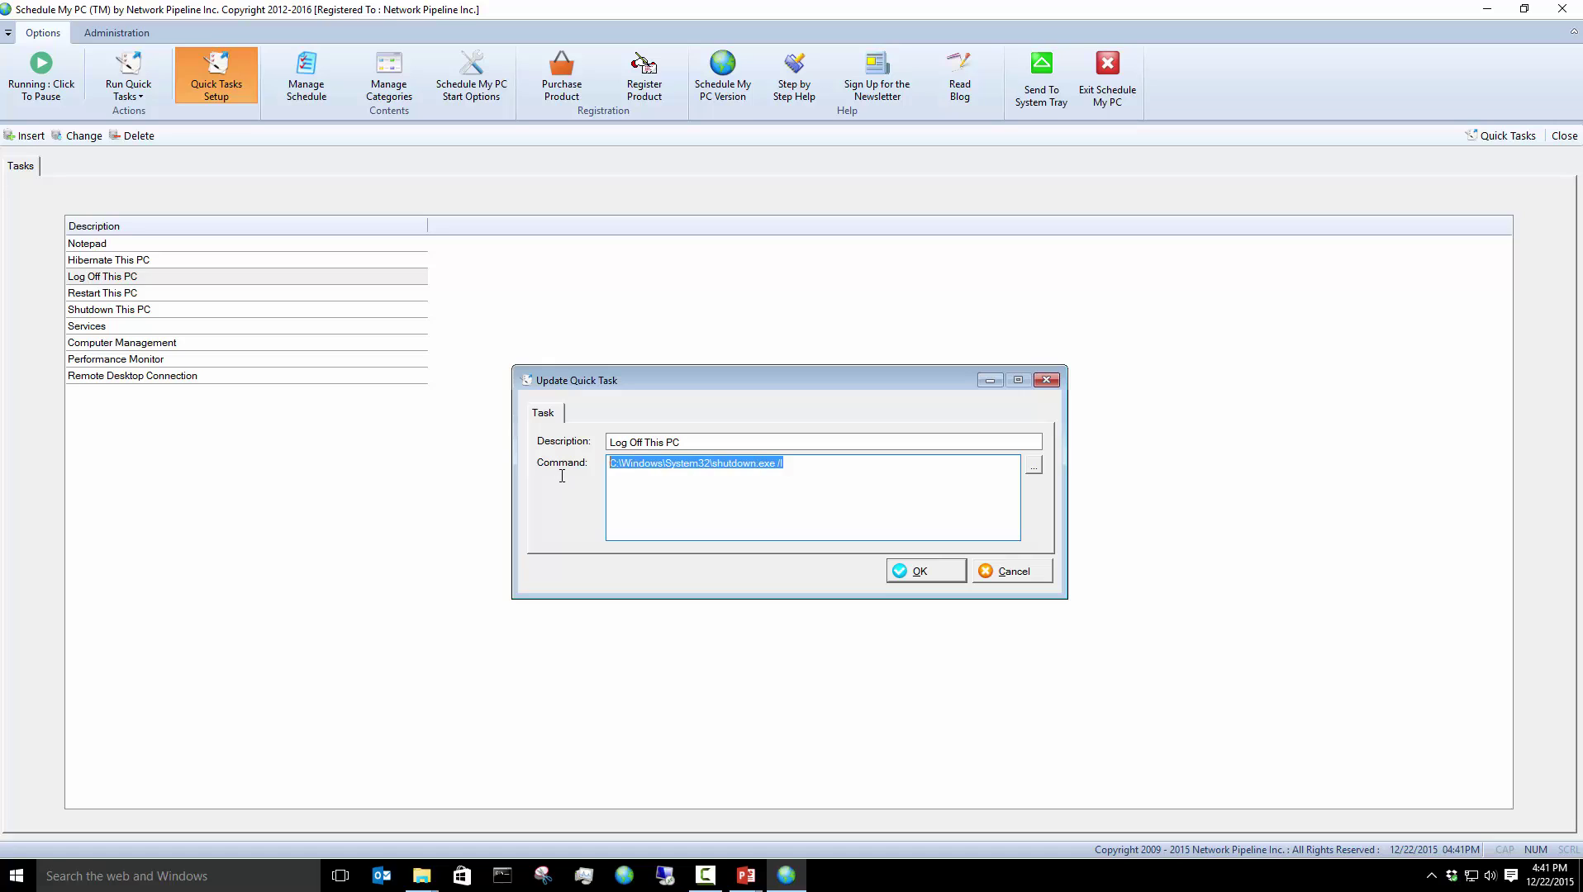
right_click(735, 463)
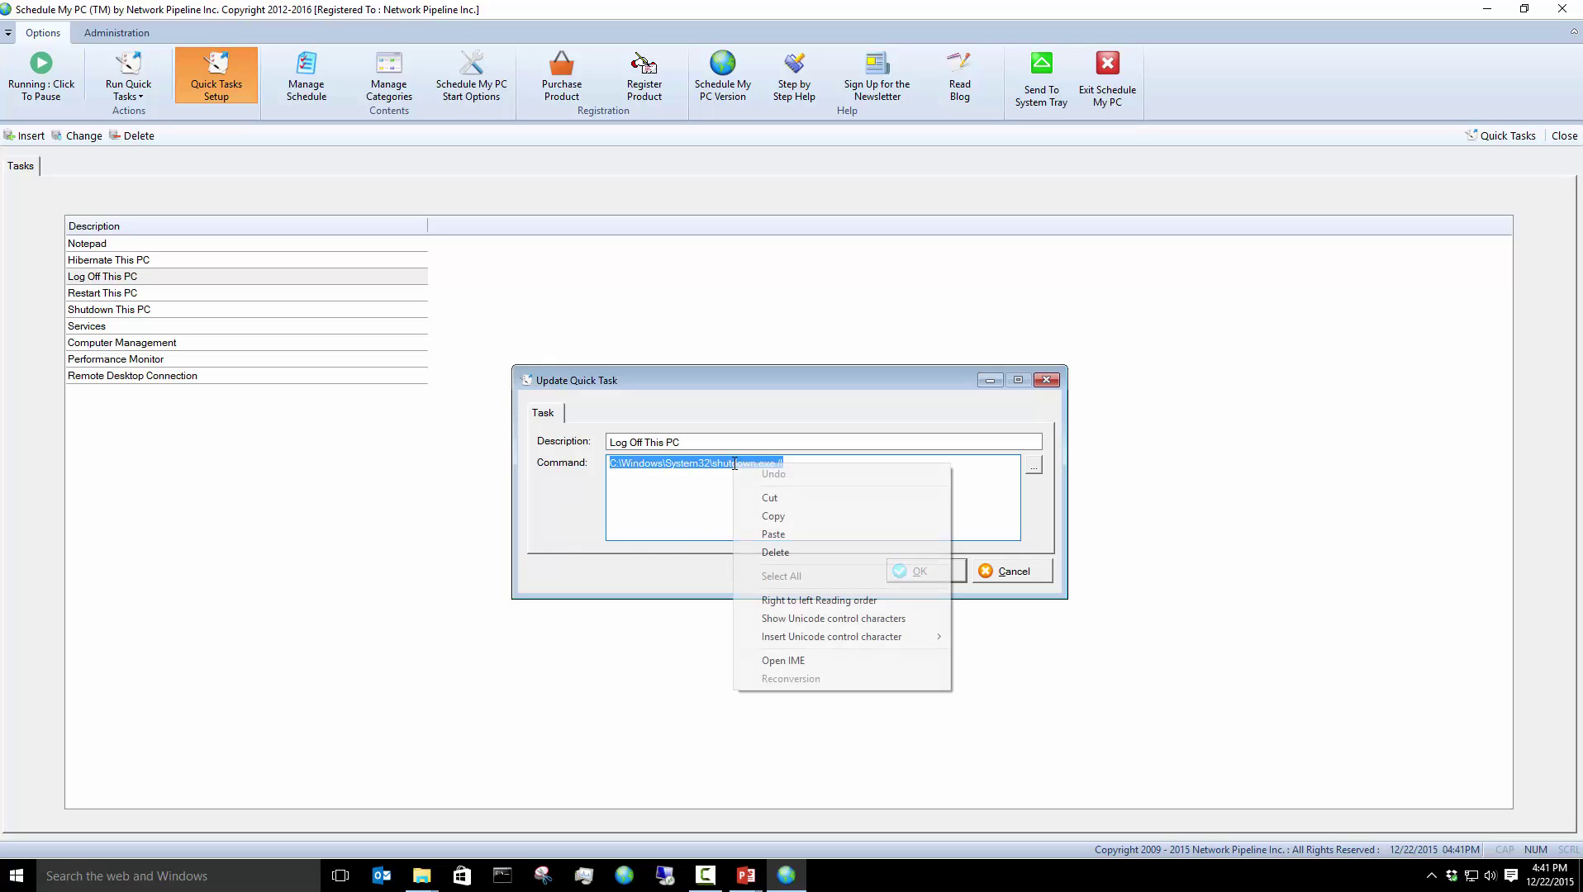
click(772, 516)
click(1021, 575)
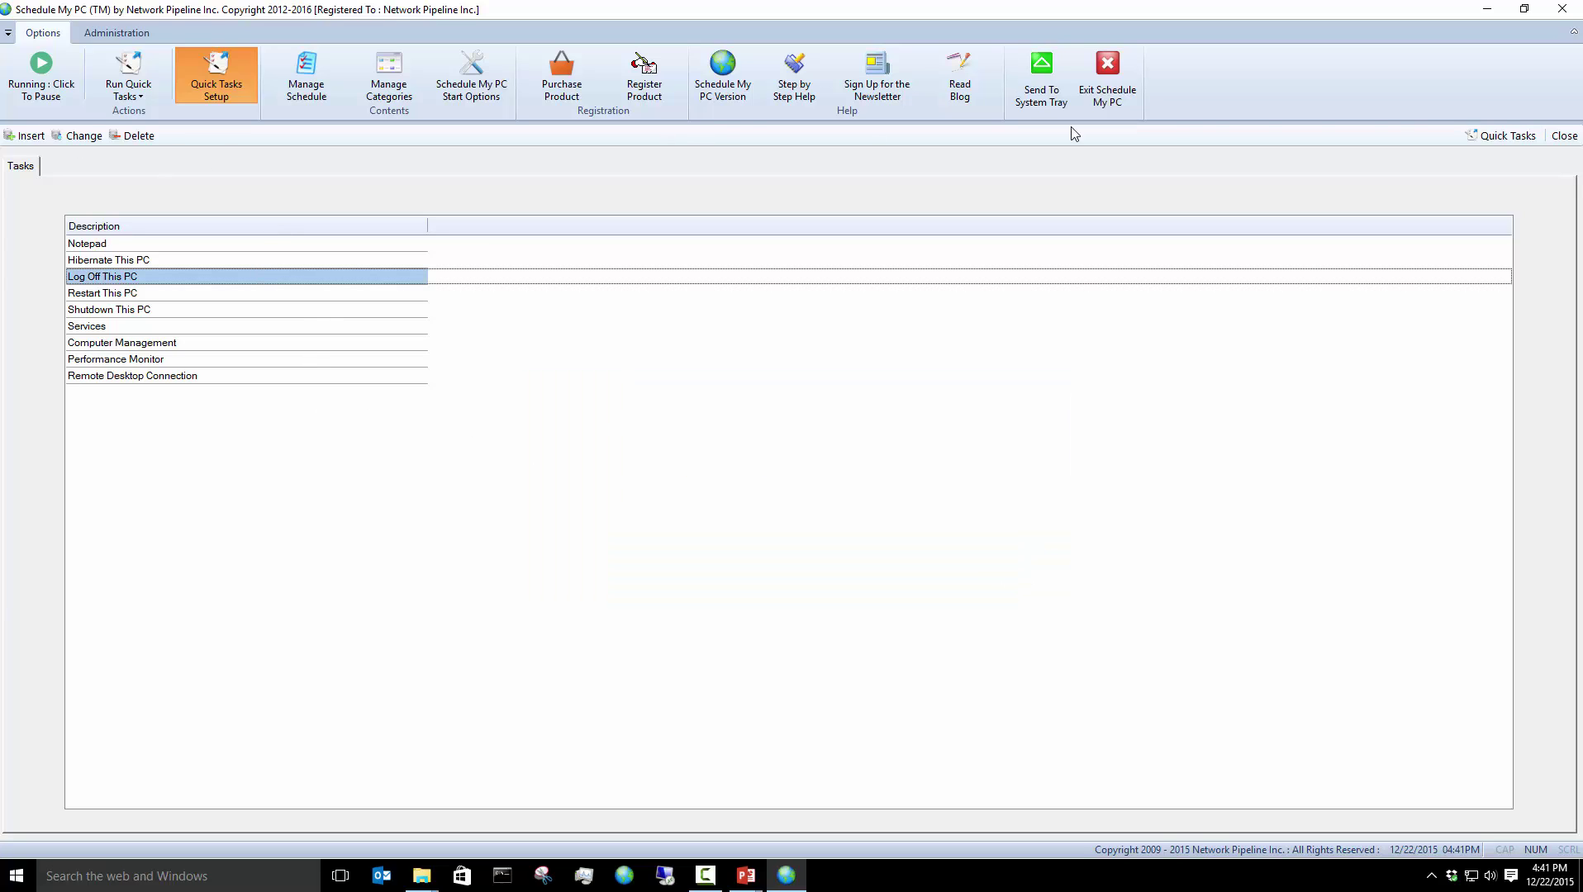
click(1564, 135)
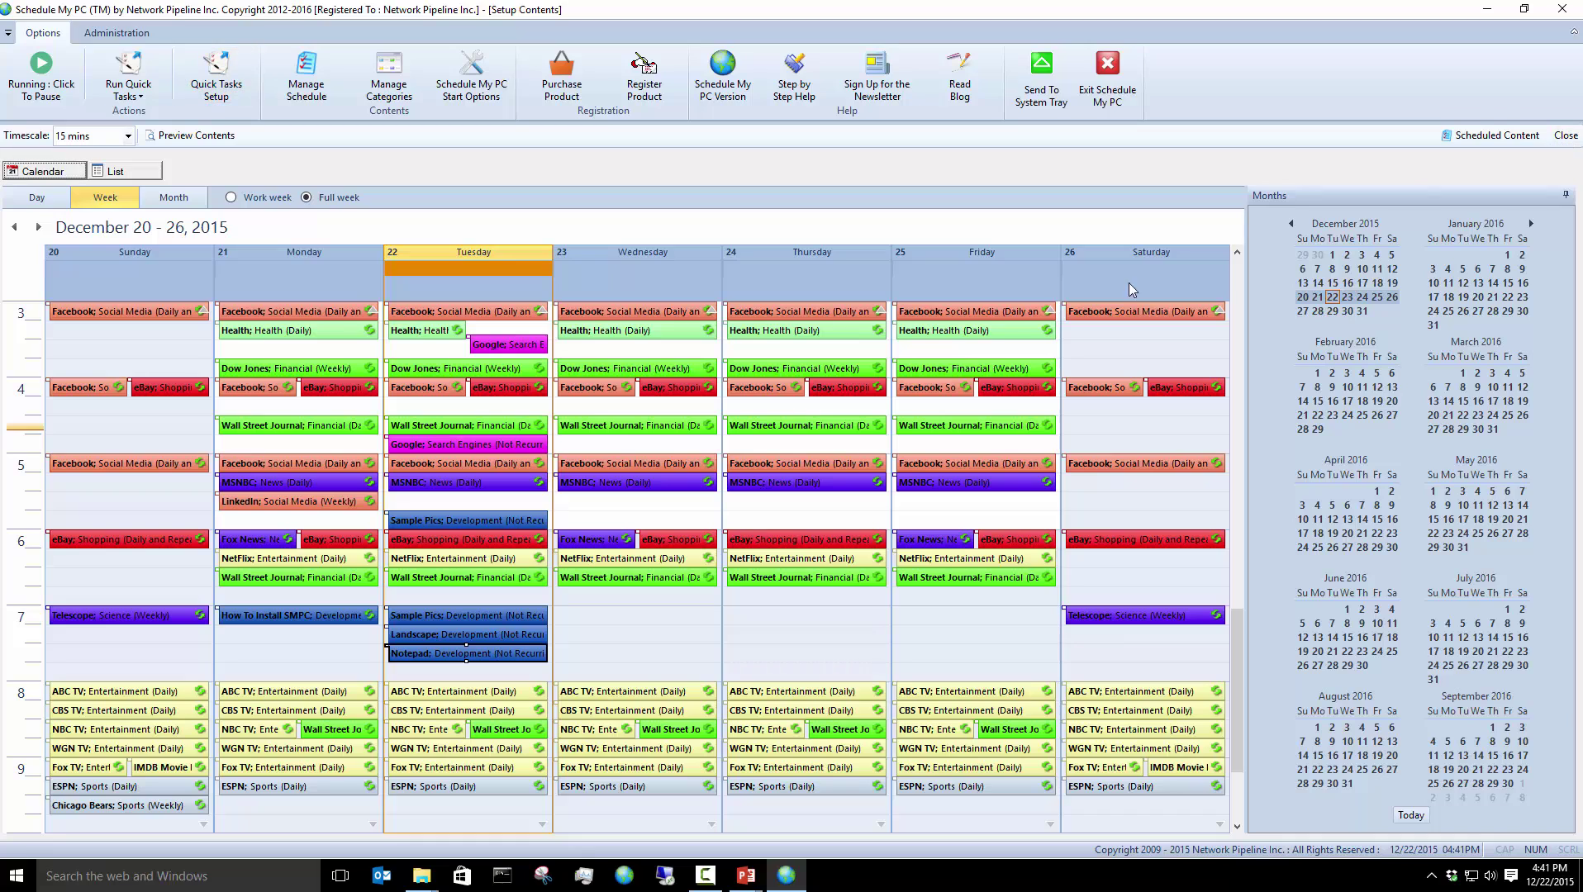
Step: Replace the Notepad item's command with the copied C:\Windows\System32\shutdown.exe /l and change its description to Logoff the PC
double_click(426, 655)
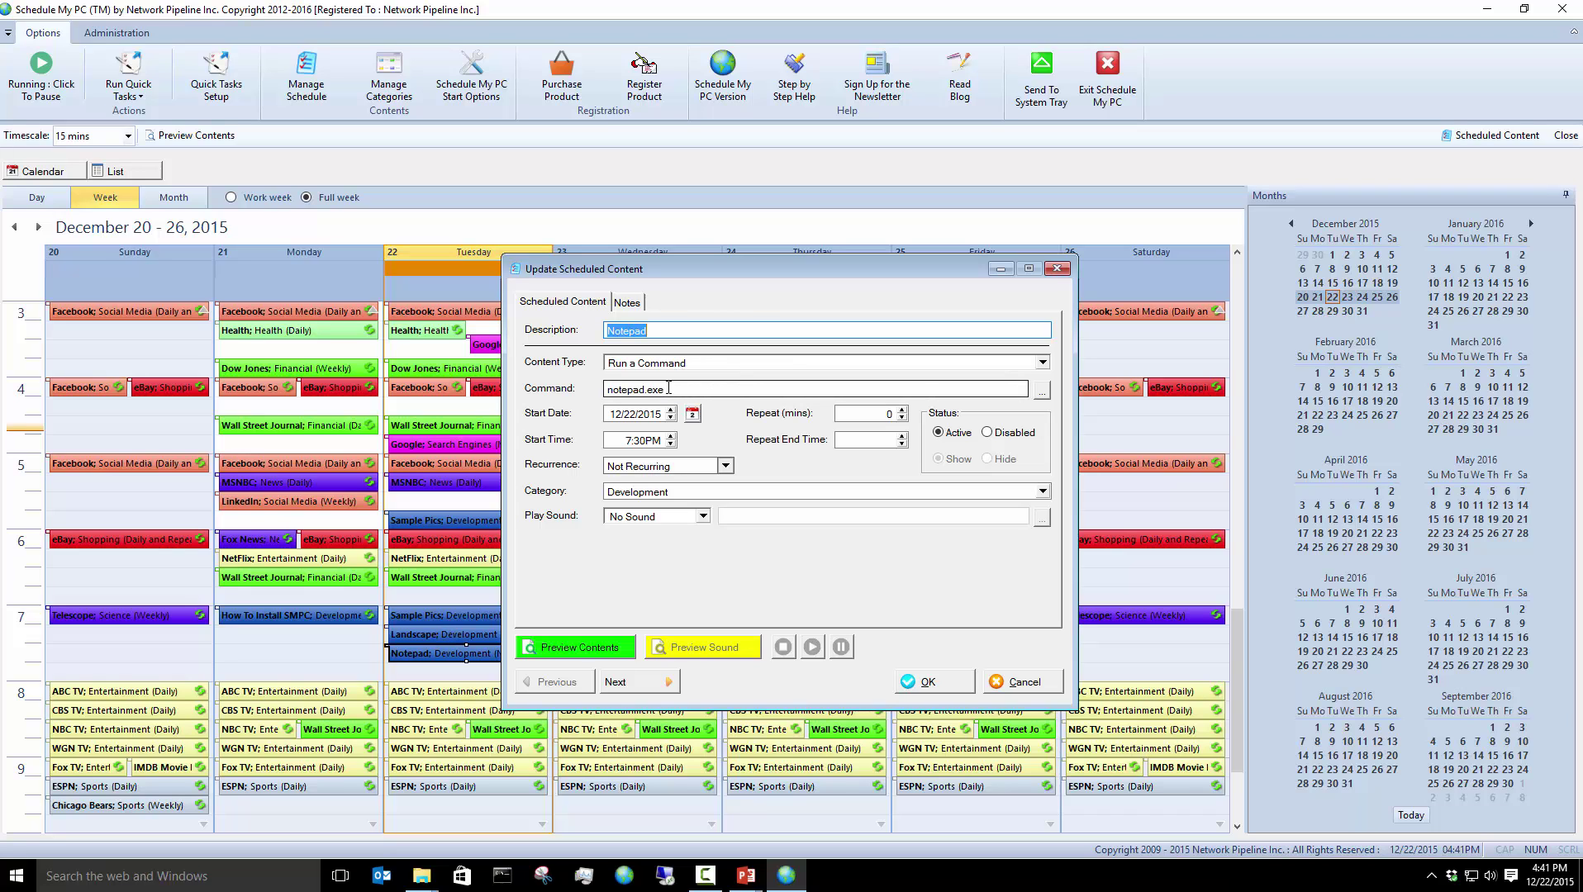
drag(665, 389, 568, 389)
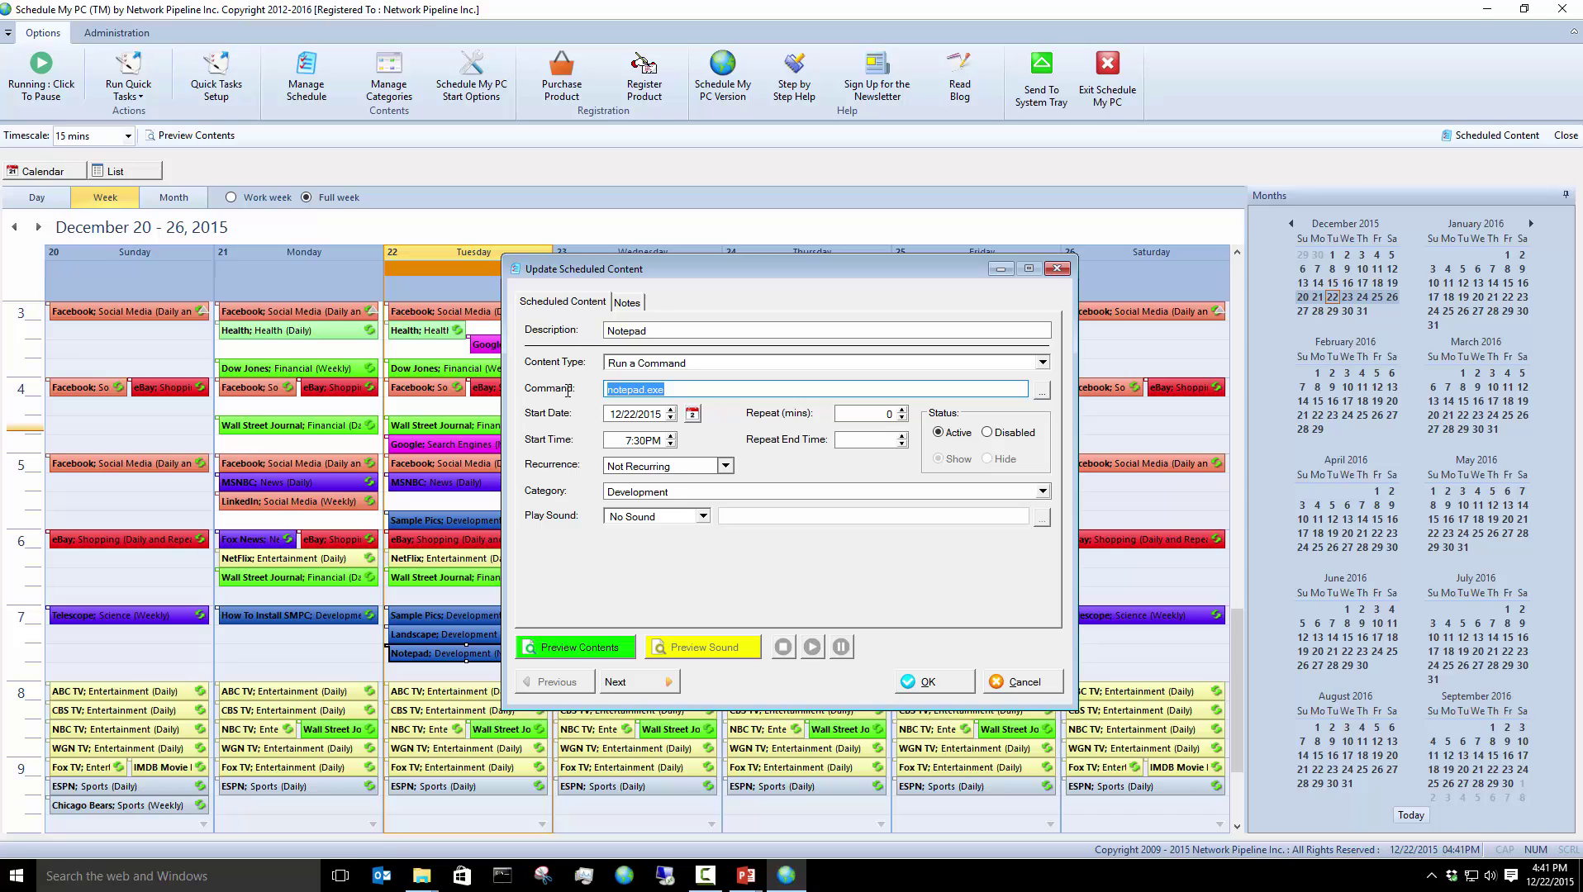
key(ctrl+v)
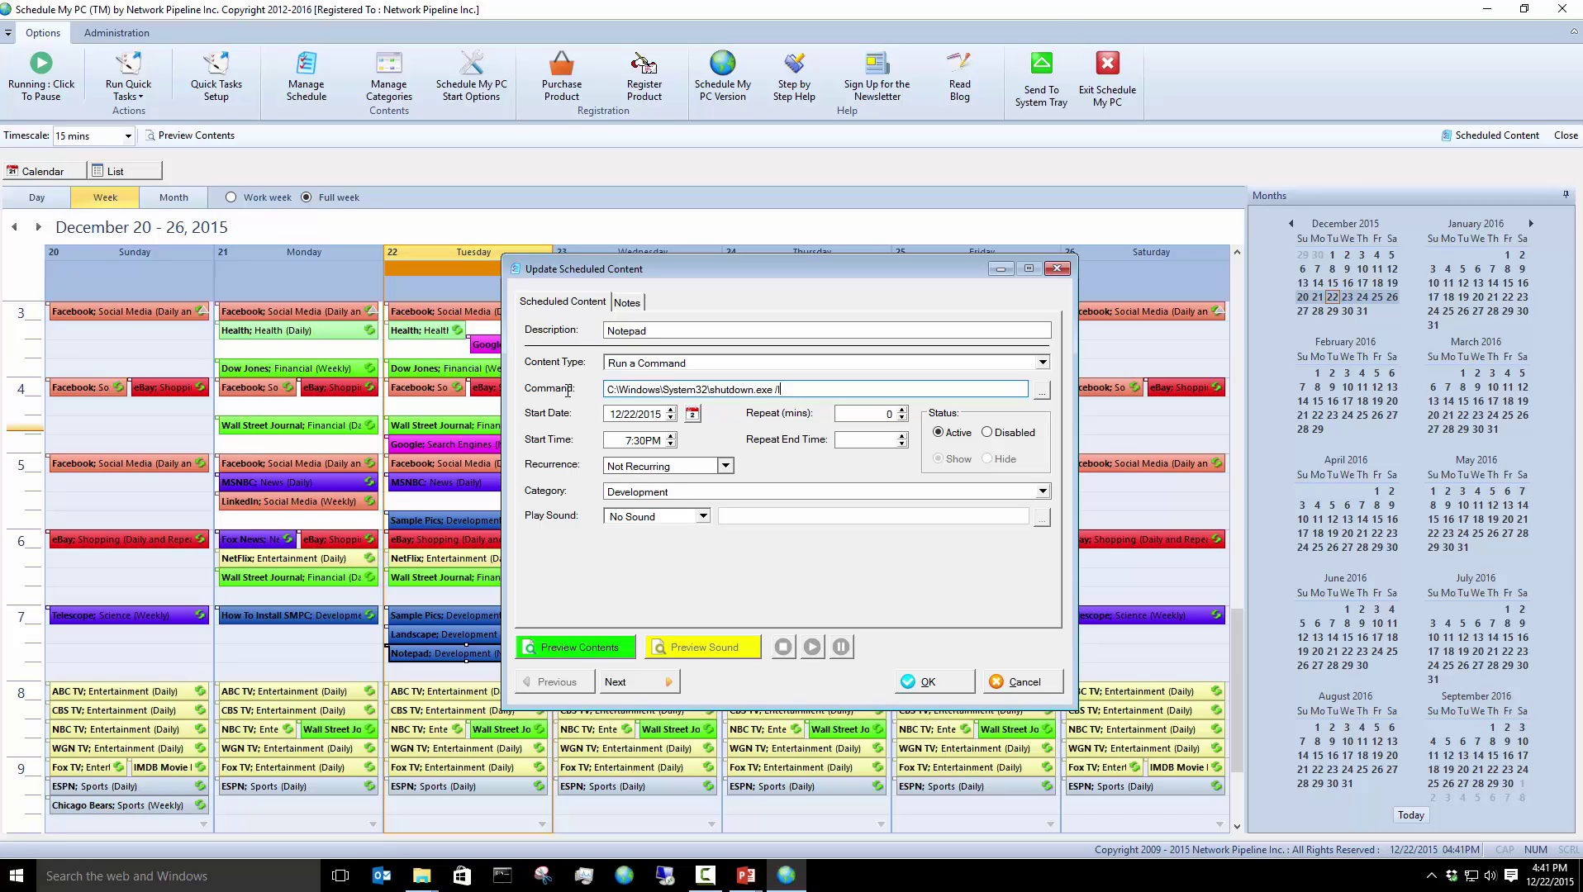
drag(698, 329, 512, 337)
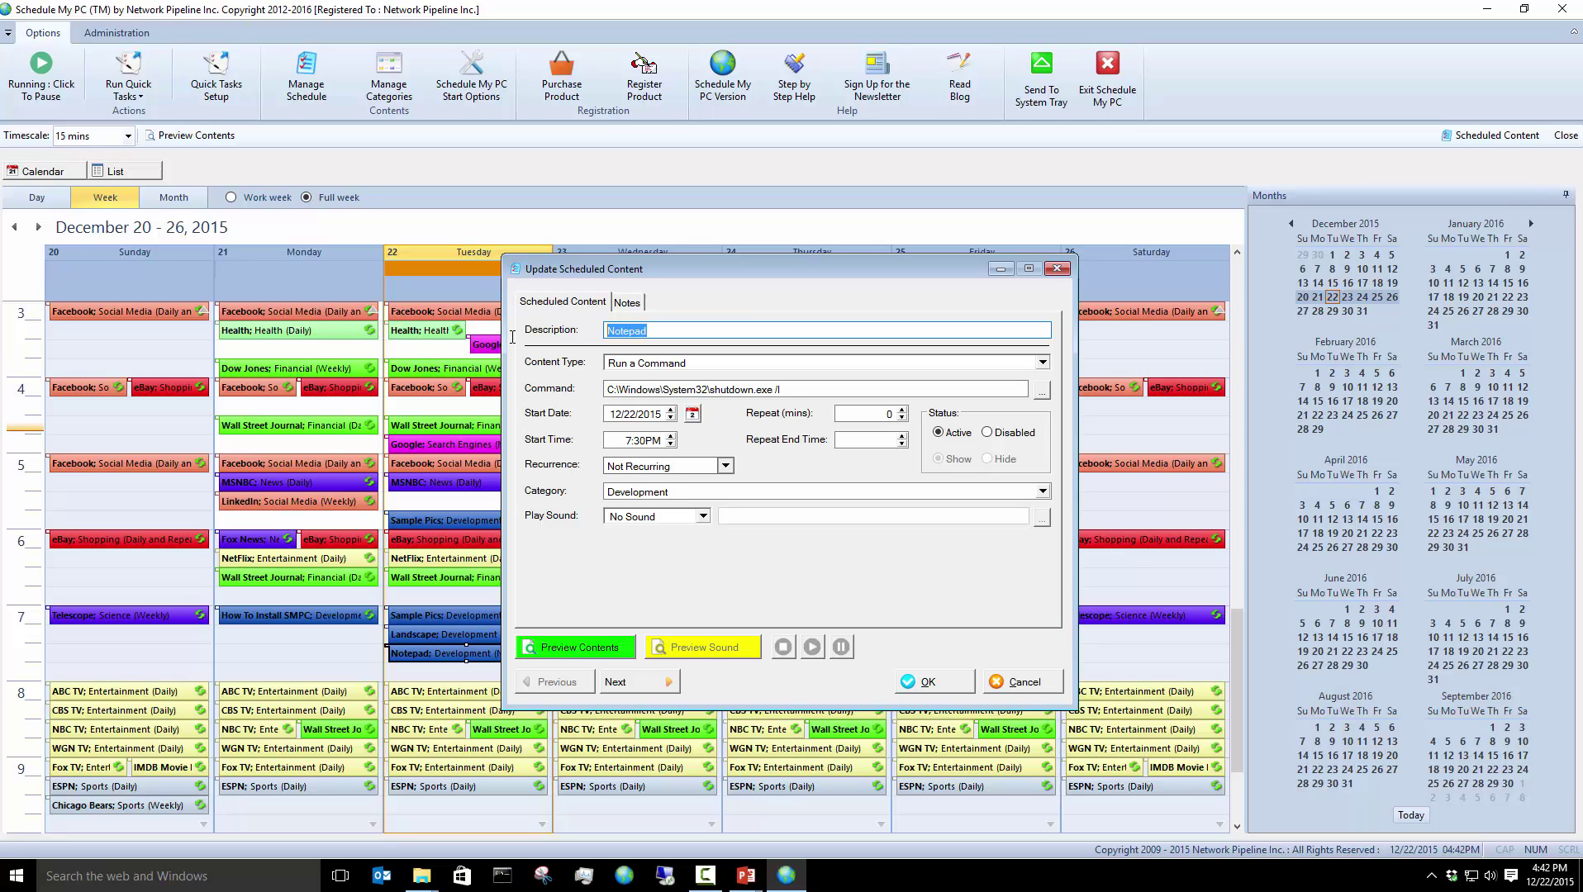
text(Logoff the PC)
Step: Change the command's switch so it reads C:\Windows\System32\shutdown.exe /h and save the scheduled item
click(812, 387)
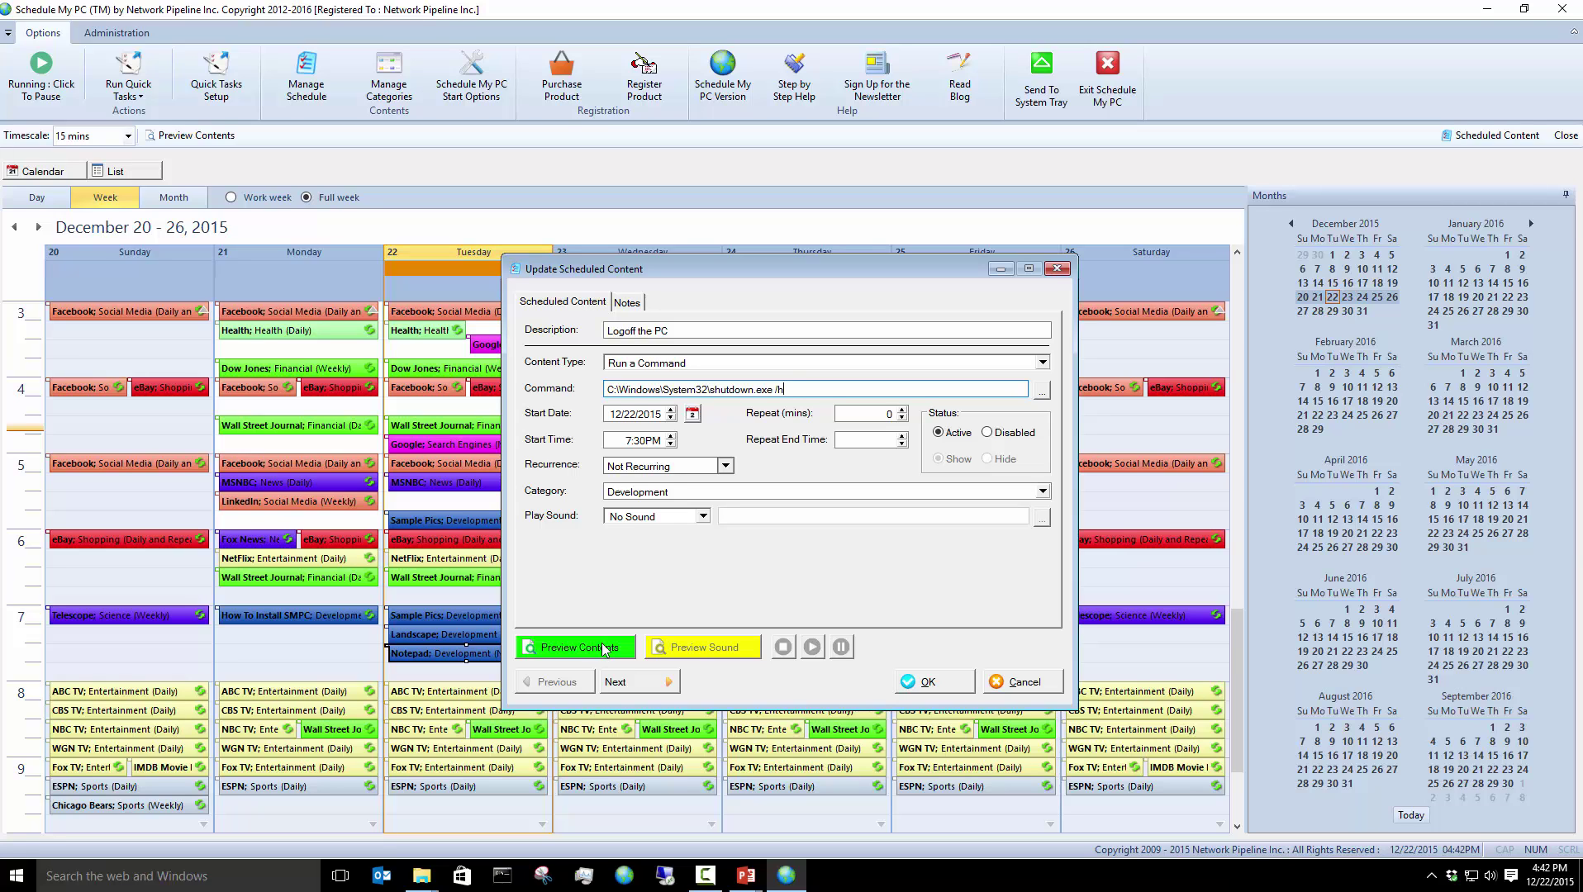
click(927, 680)
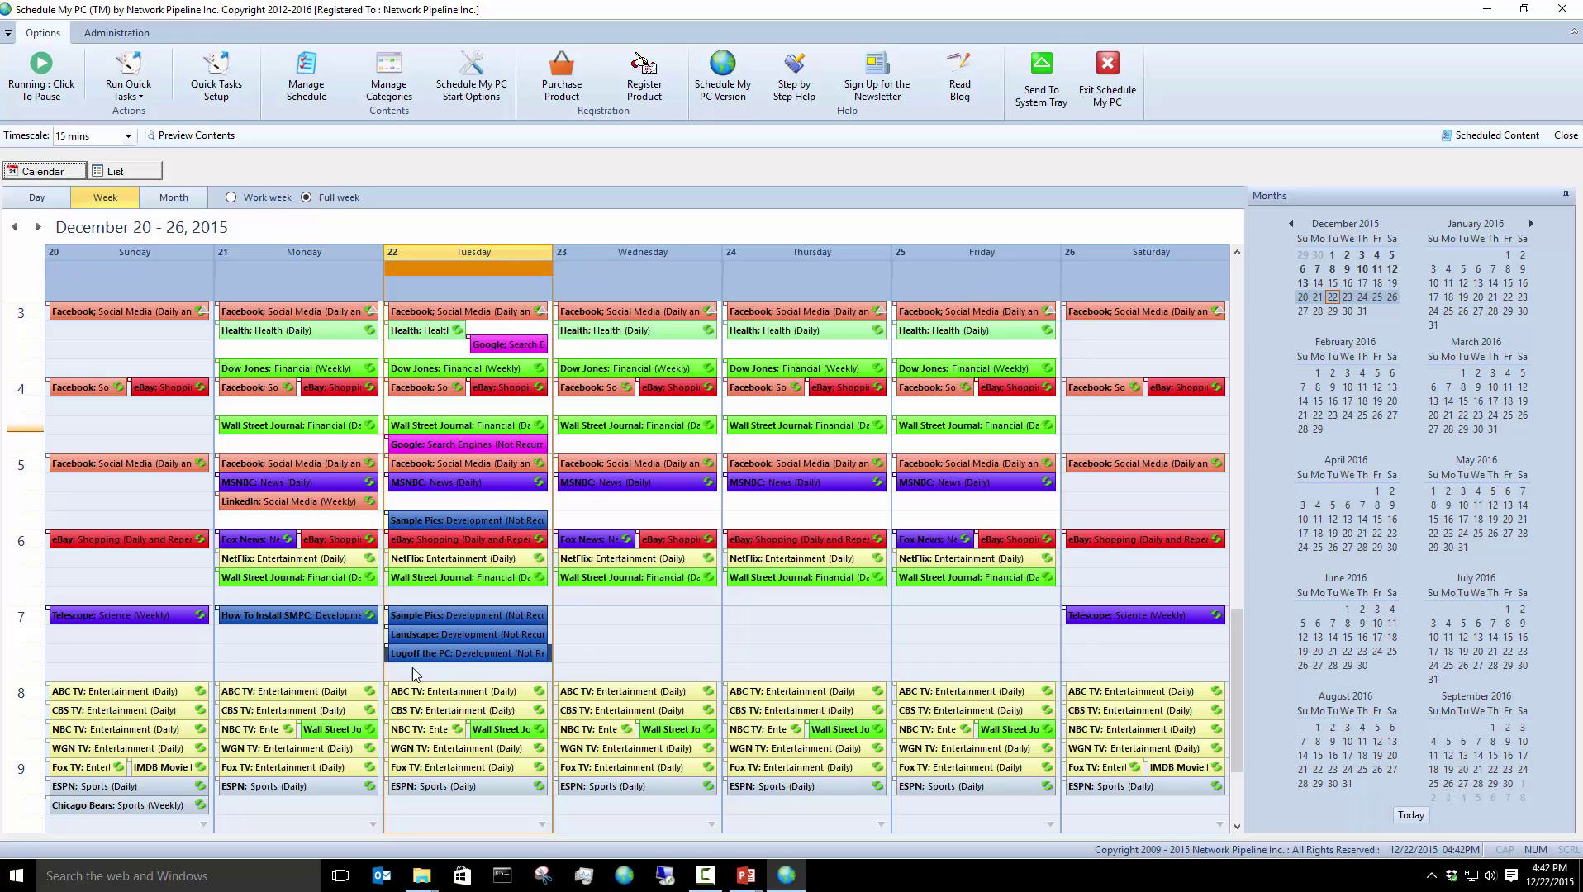
Step: Check the details of Tuesday's Logoff the PC item and bring up its available actions
click(487, 658)
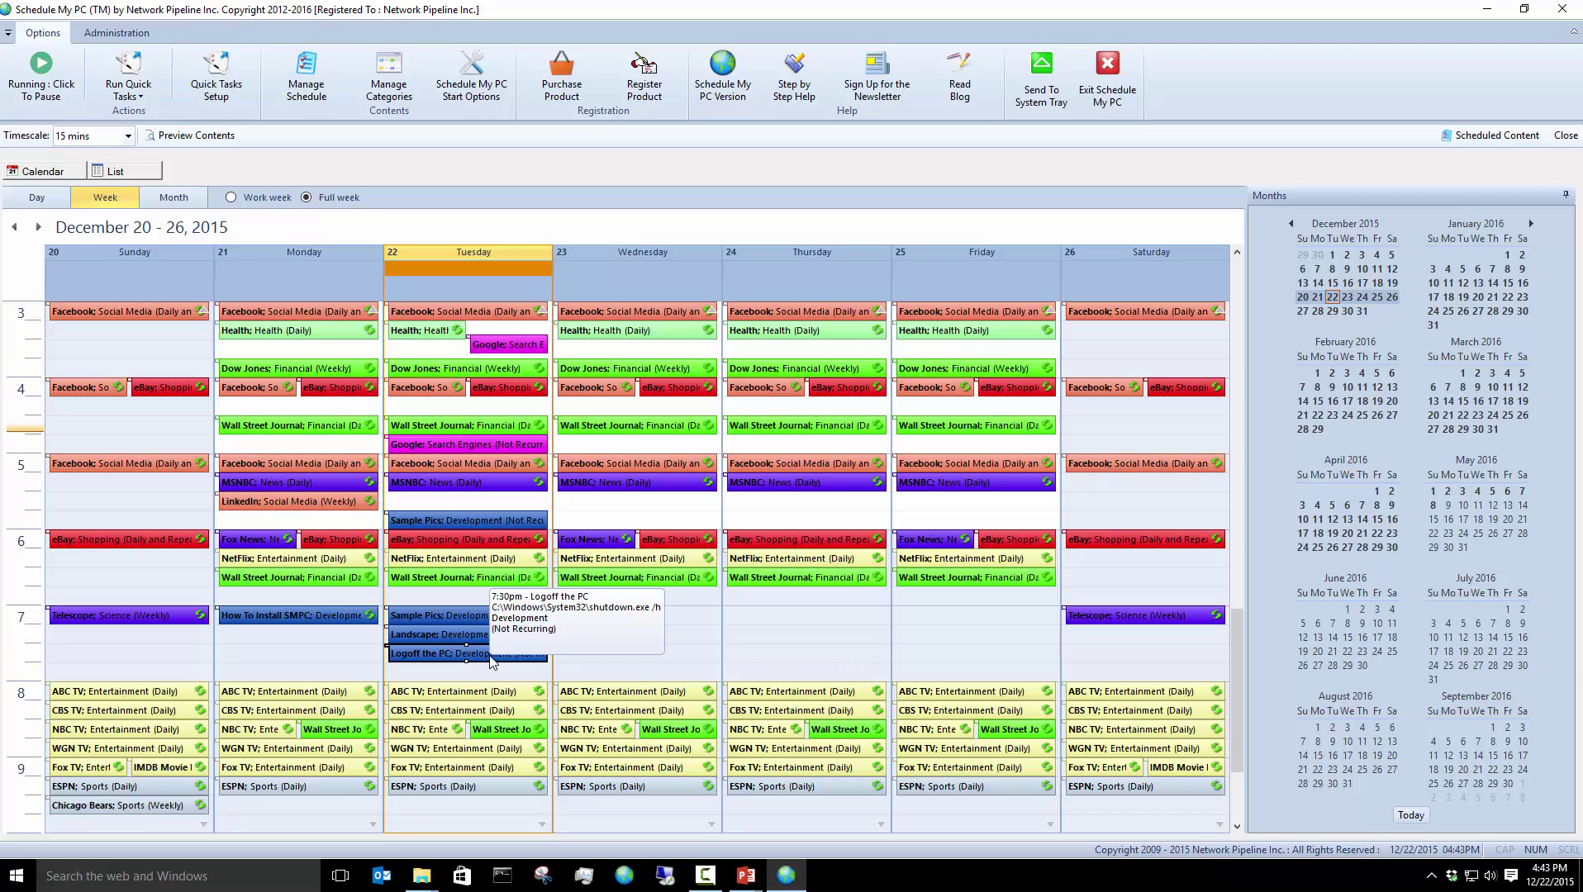
right_click(490, 659)
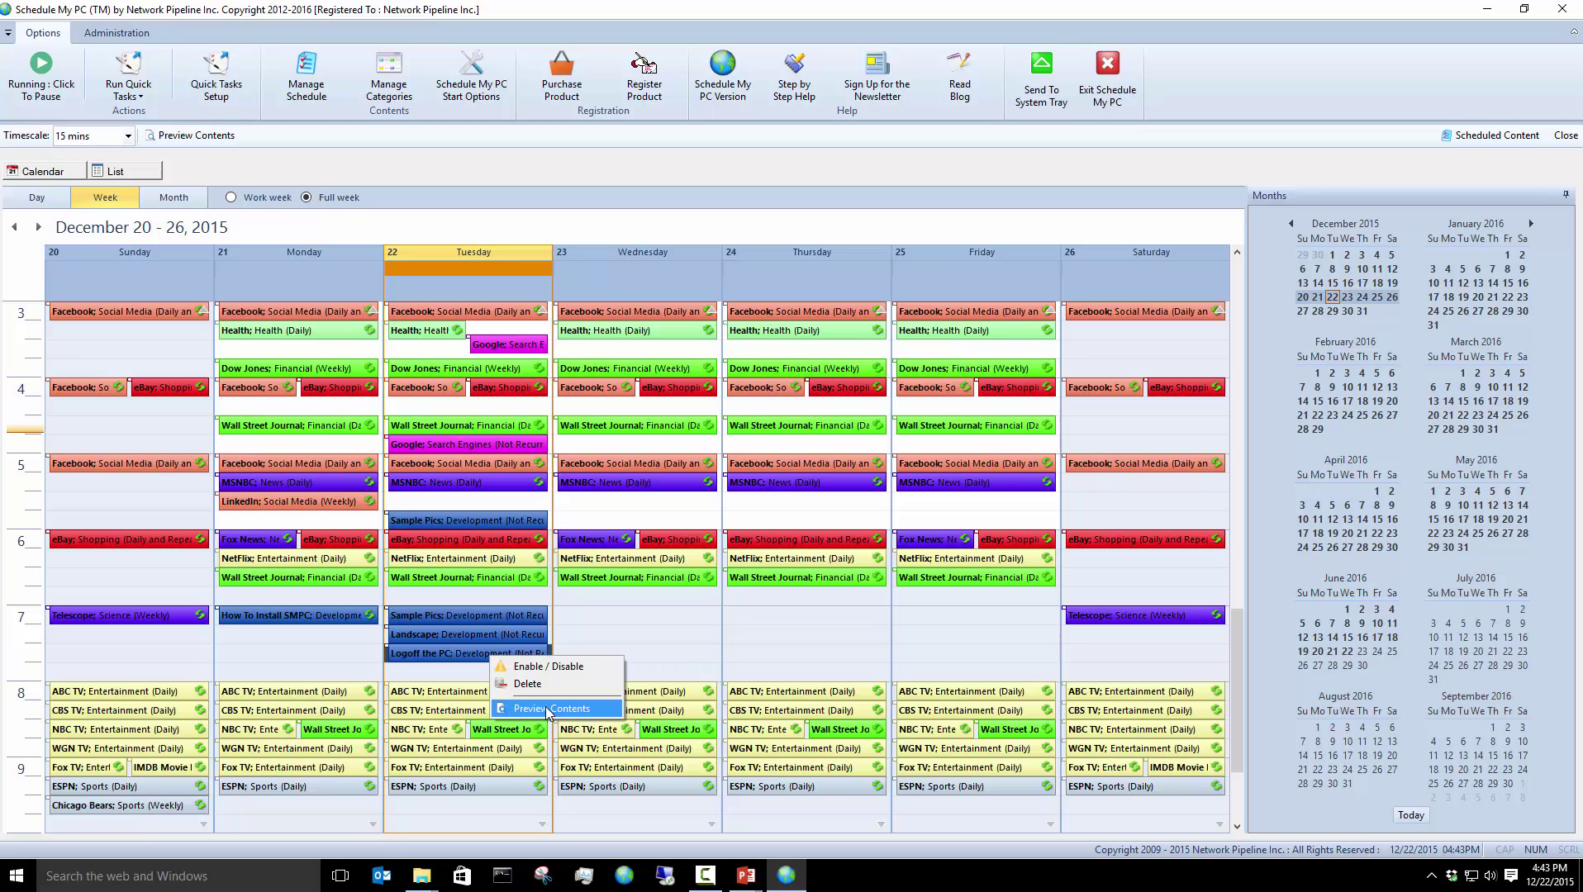